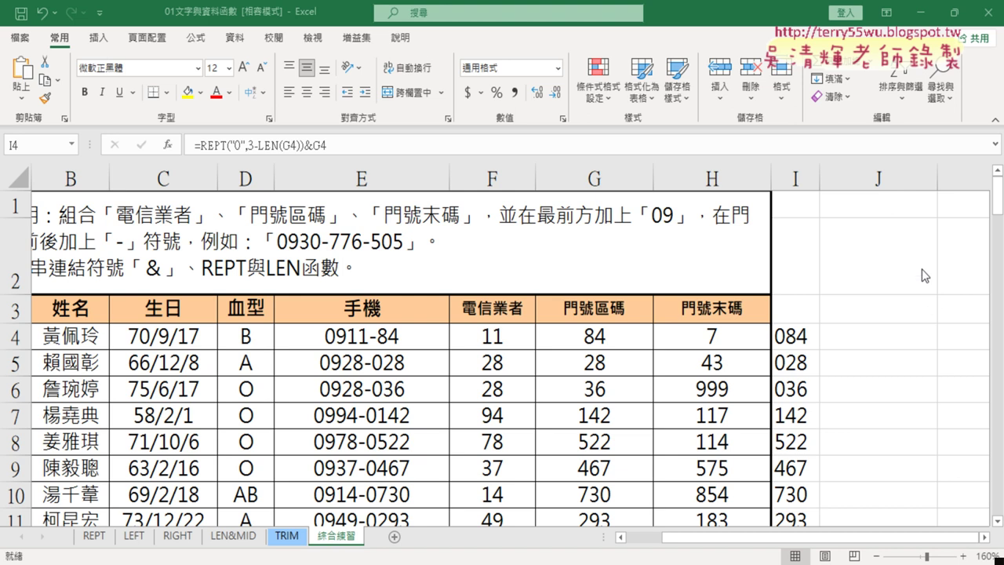
- Copy the REPT padding formula text from I4's formula bar, leaving I4 unchanged
left_click_drag(833, 176, 838, 176)
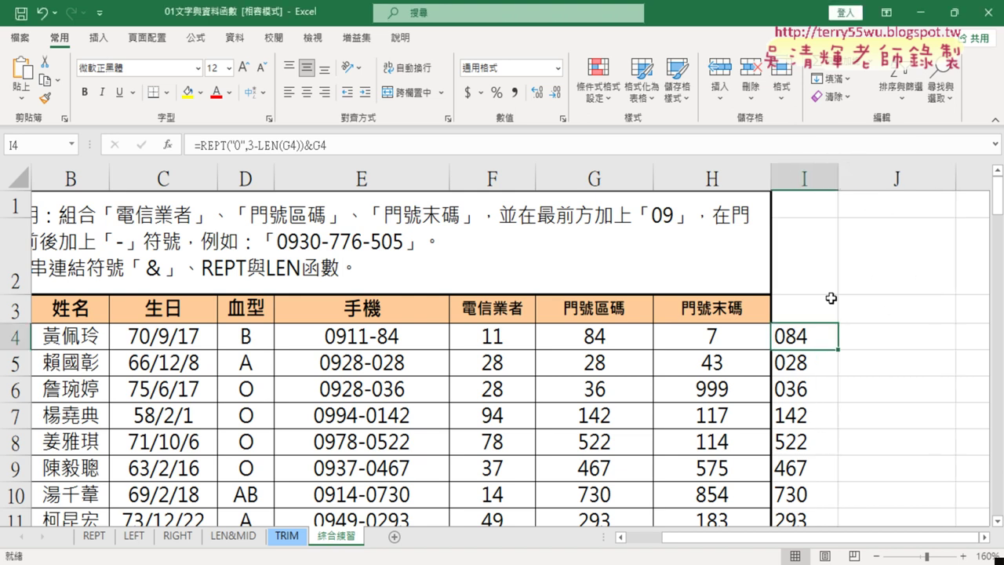
left_click(714, 337)
left_click(805, 340)
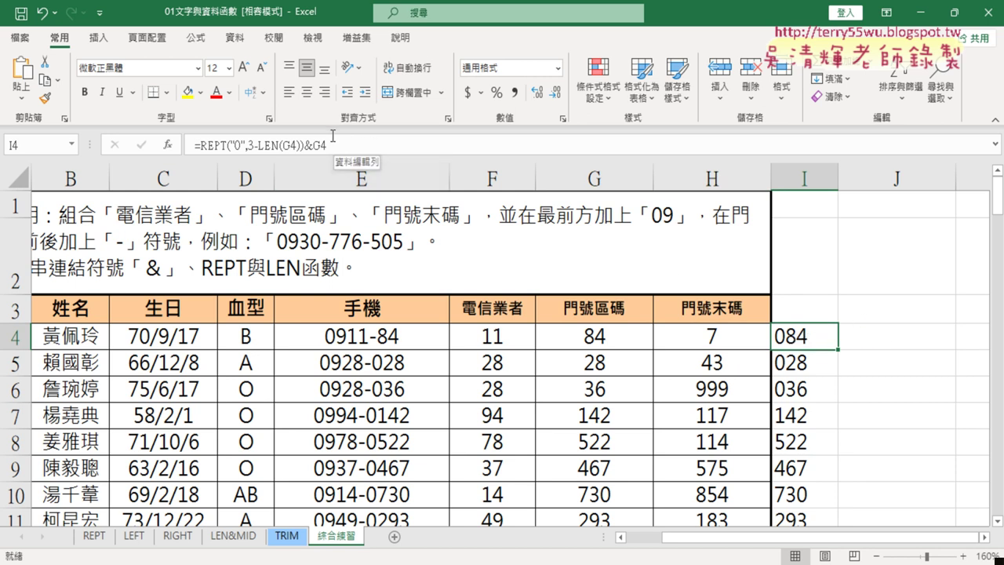
left_click_drag(337, 145, 195, 135)
right_click(267, 144)
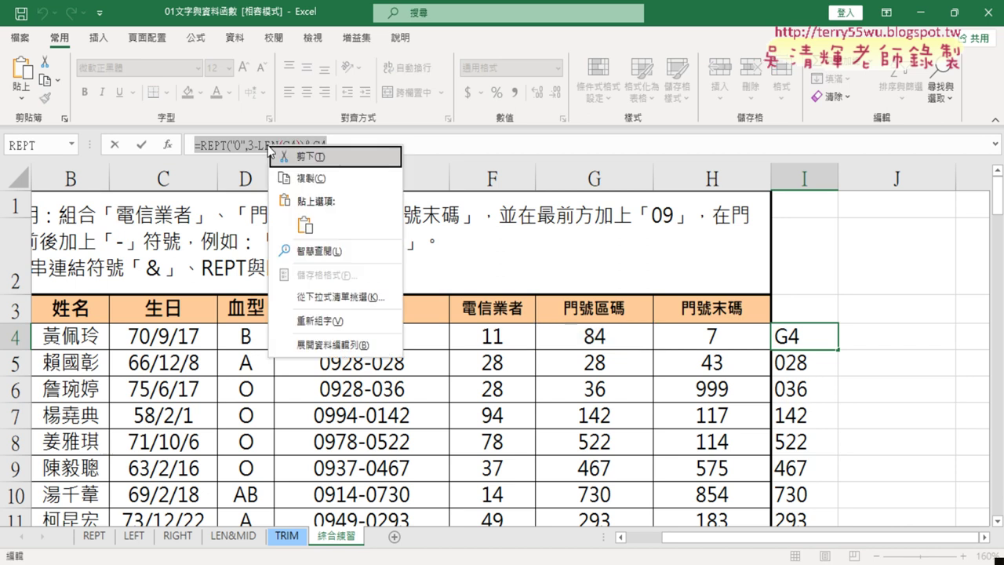
left_click(323, 180)
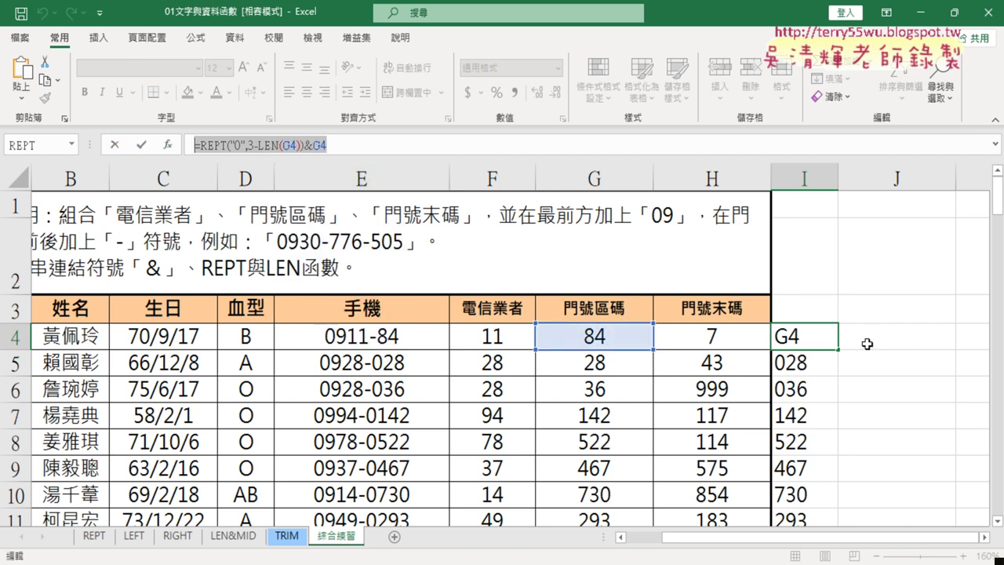
left_click(115, 144)
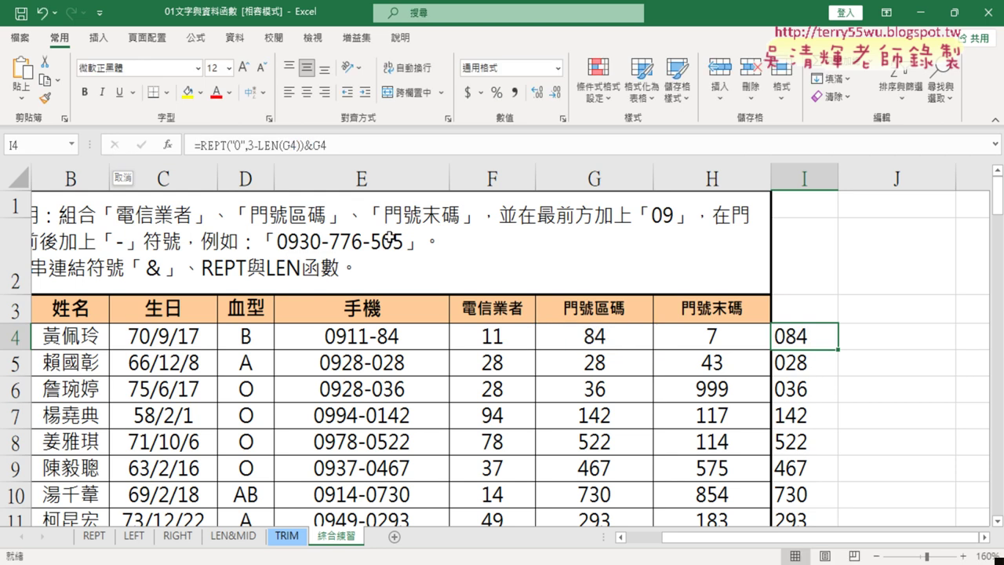
- Enter =REPT("0",3-LEN(H4))&H4 in J4 and fill it down column J
left_click(893, 343)
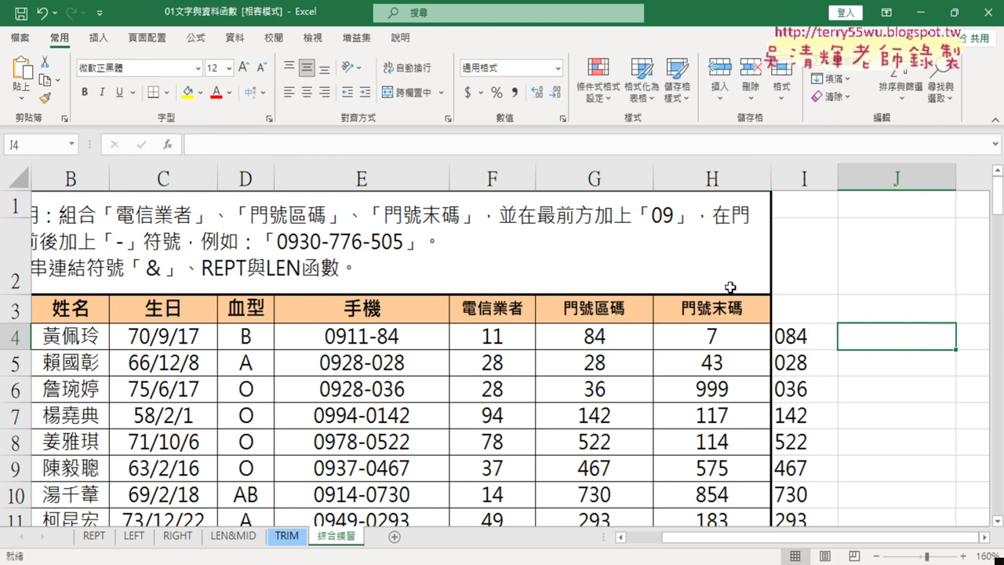
right_click(265, 145)
left_click(302, 228)
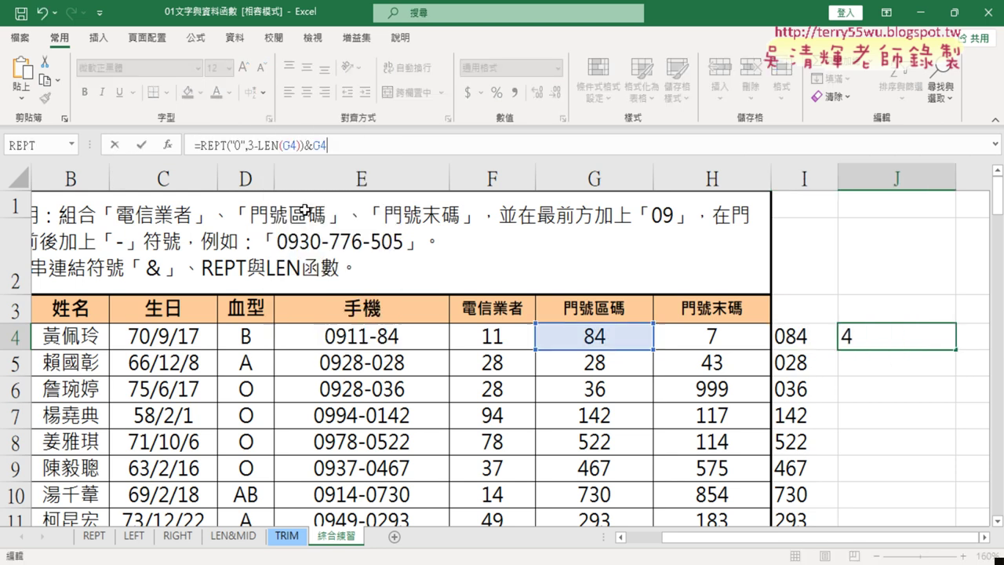
double_click(291, 145)
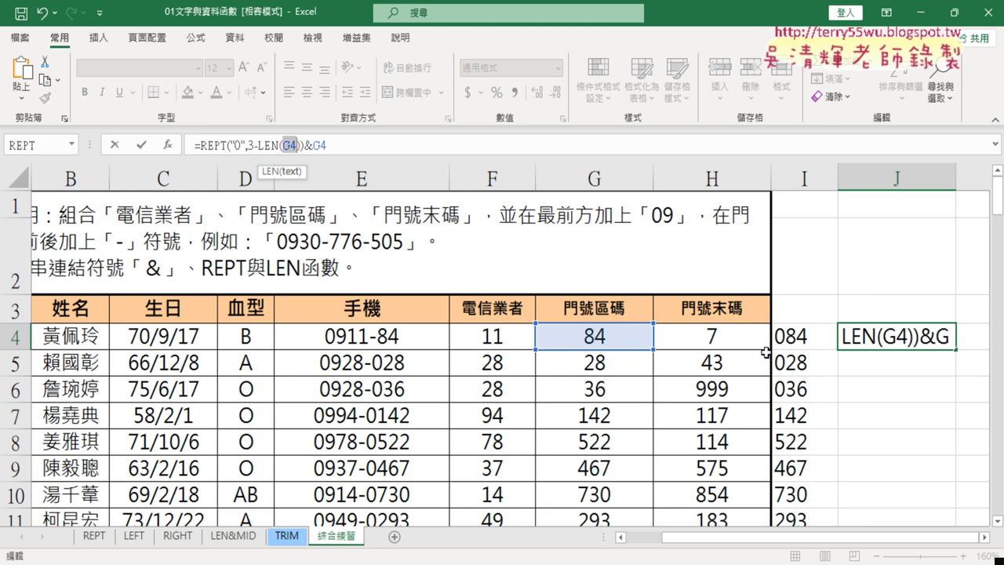
left_click(710, 333)
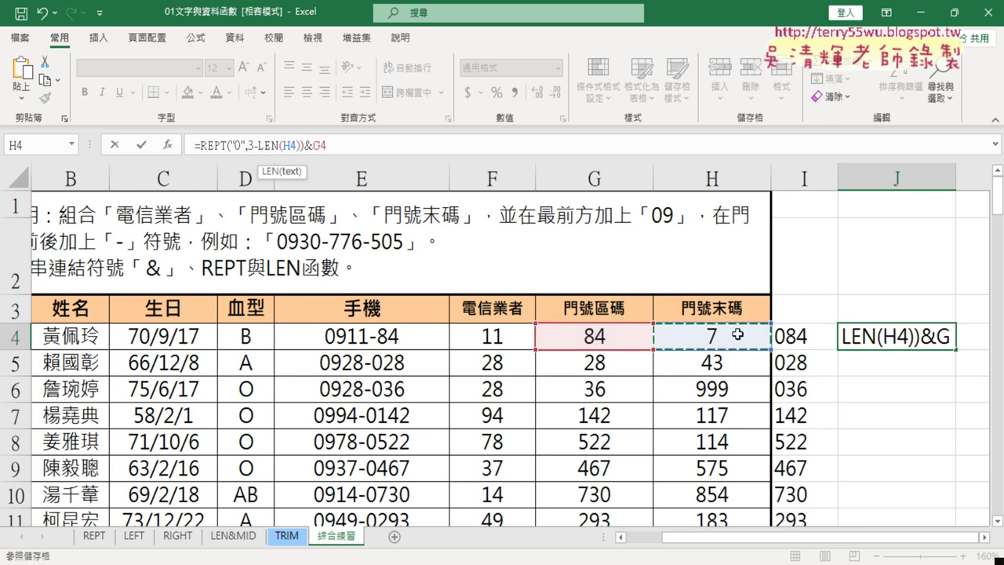
left_click(316, 145)
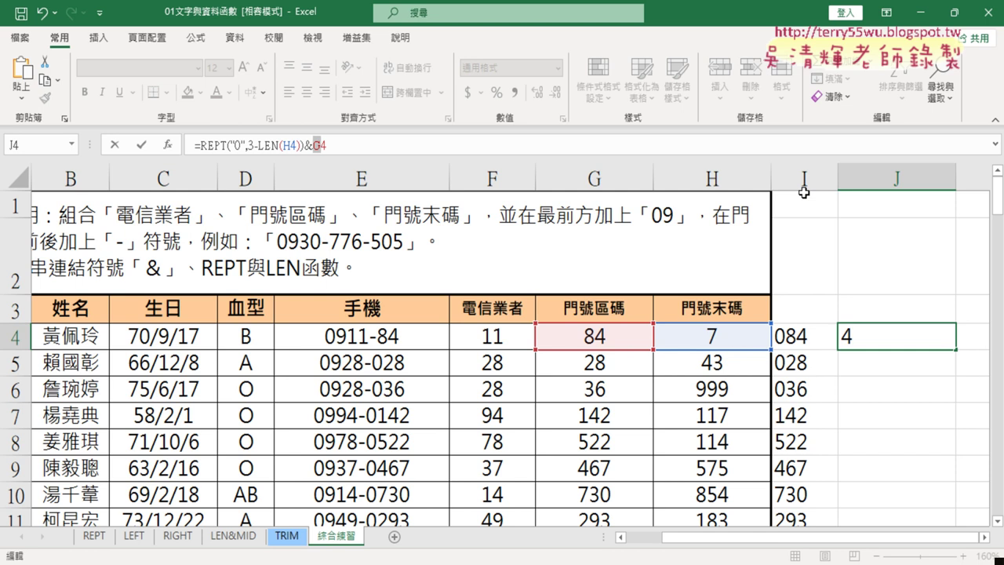
type("H")
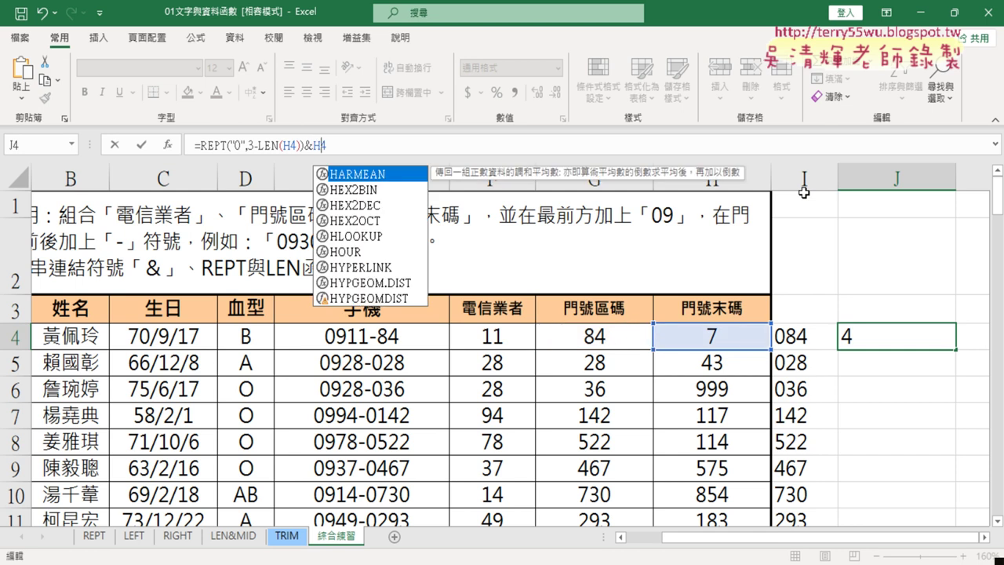
left_click(141, 145)
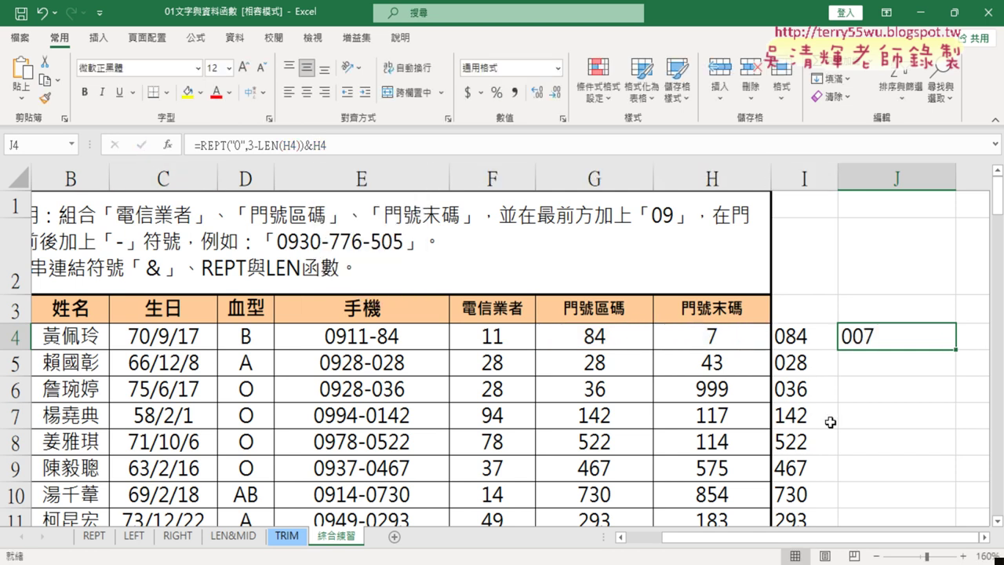
double_click(958, 351)
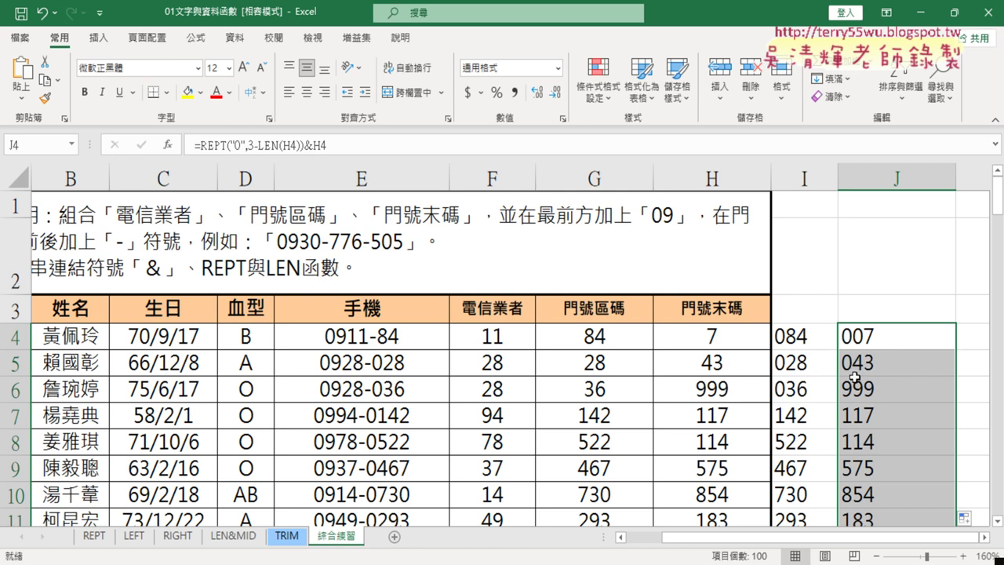
scroll(862, 379, "down", 3)
scroll(862, 379, "up", 3)
- Compare the I4 and J4 padding formulas side by side
left_click(790, 335)
left_click(858, 338)
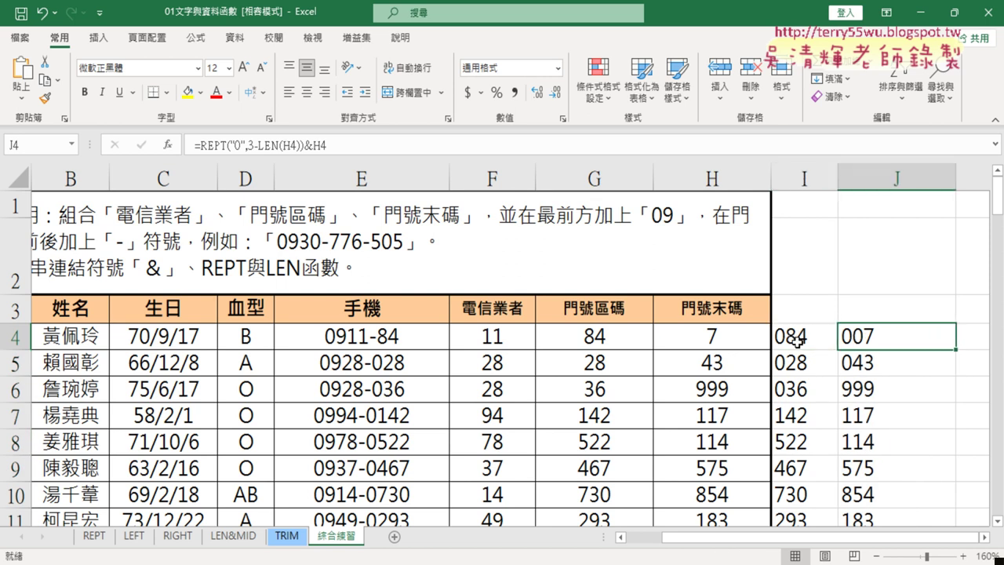
left_click(822, 339)
left_click(841, 337)
left_click(797, 337)
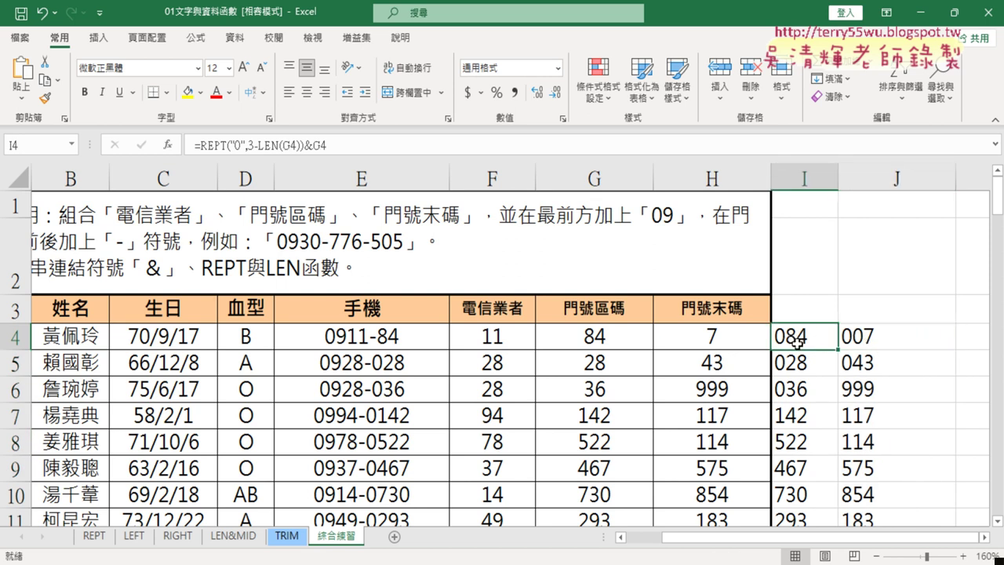
left_click(840, 337)
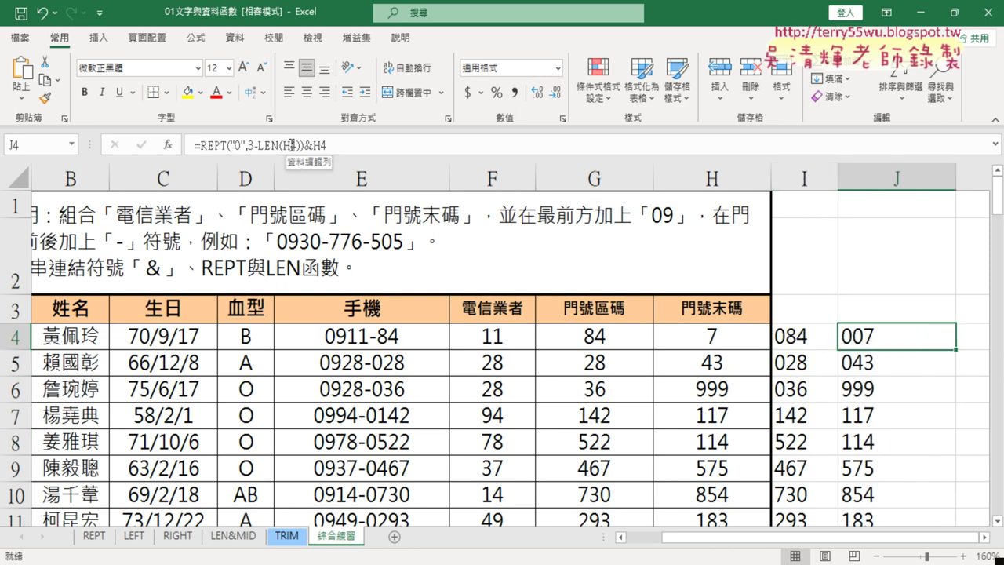
left_click(811, 348)
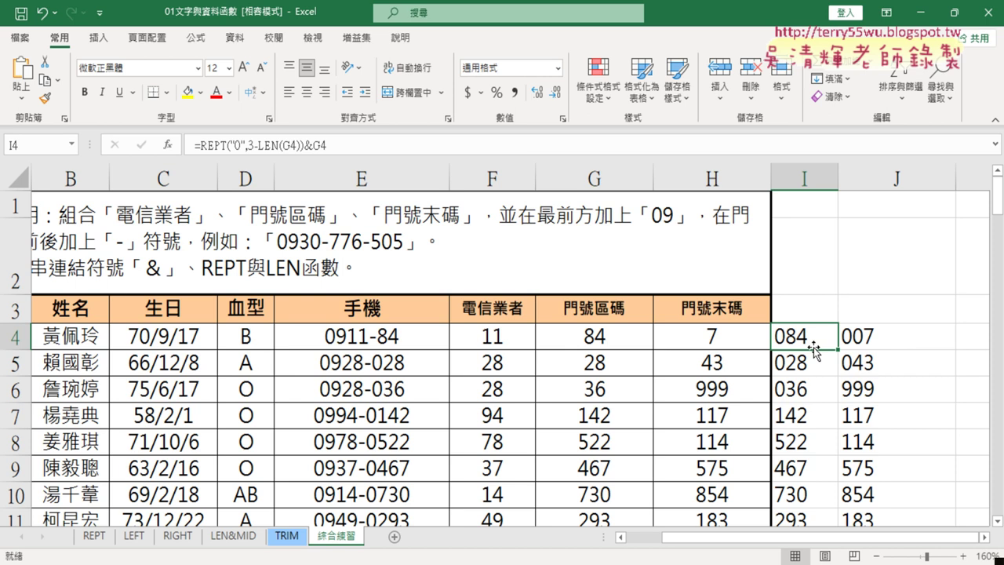
- Inspect E4's phone formula, then copy the REPT padding text from I4
left_click(397, 339)
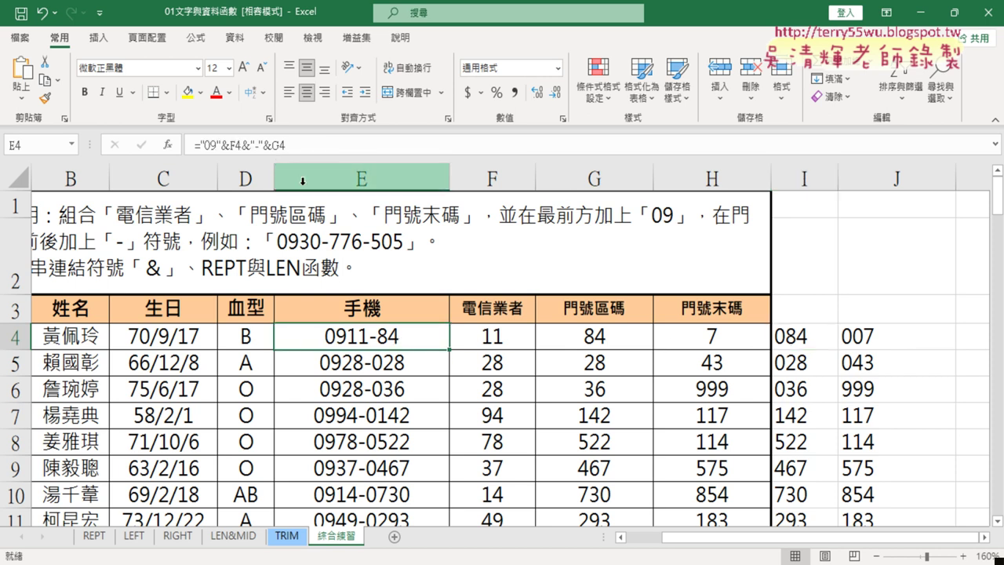
left_click(266, 145)
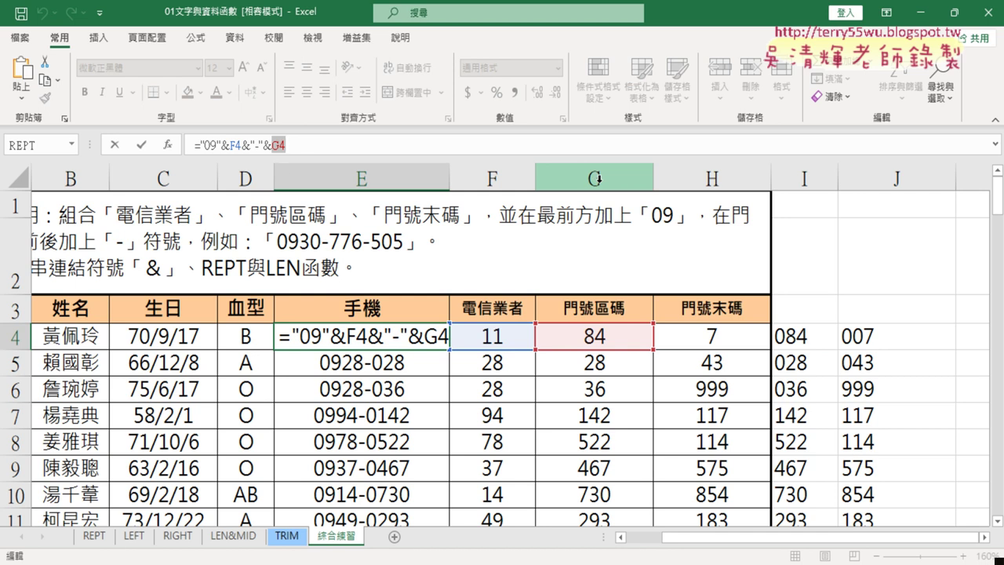
left_click(115, 145)
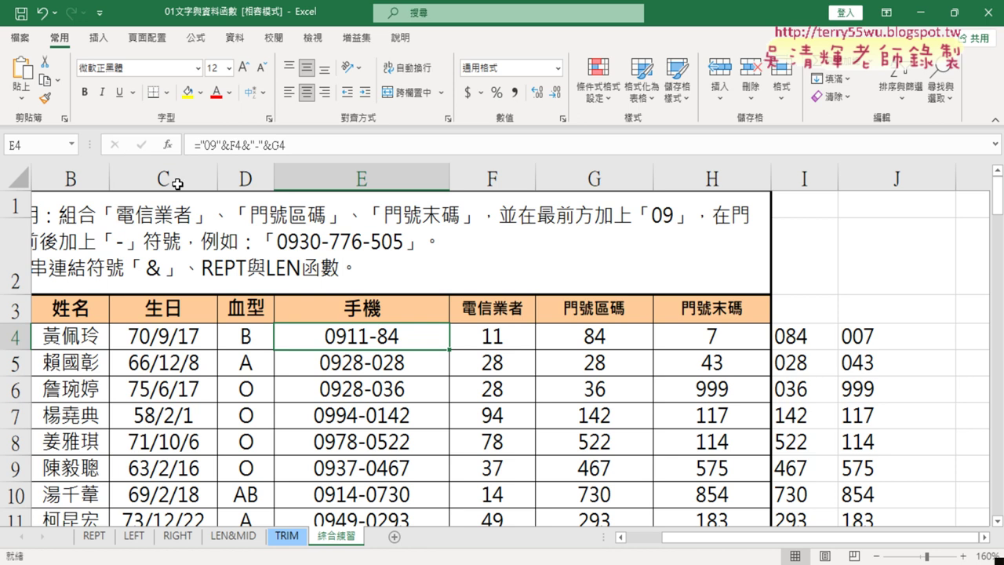
left_click(812, 338)
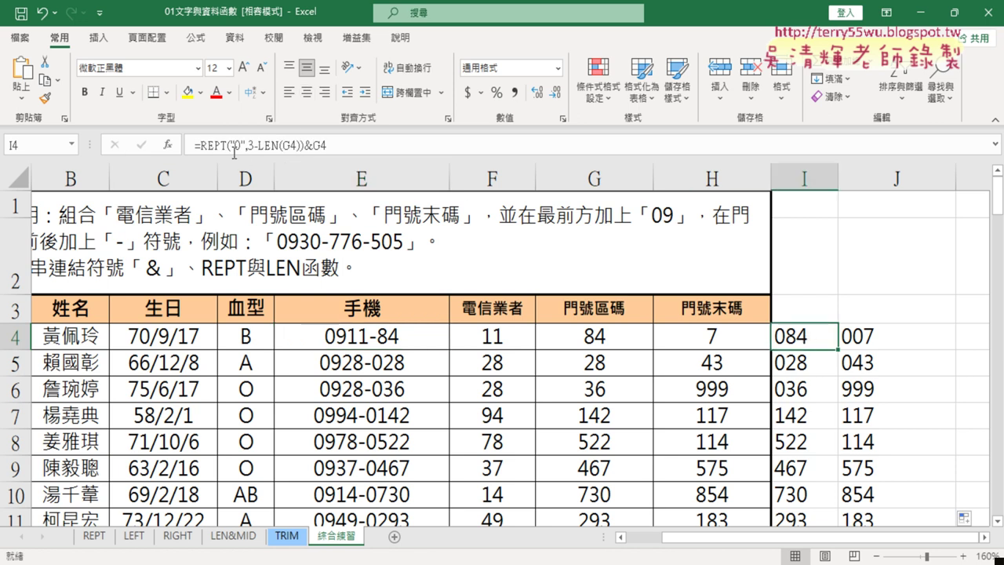
left_click_drag(200, 145, 361, 146)
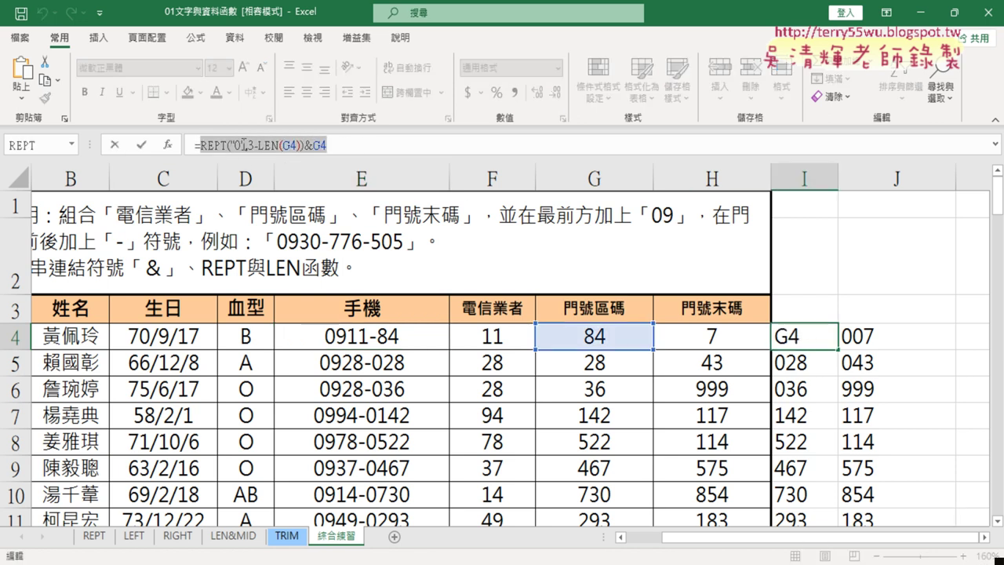
right_click(291, 146)
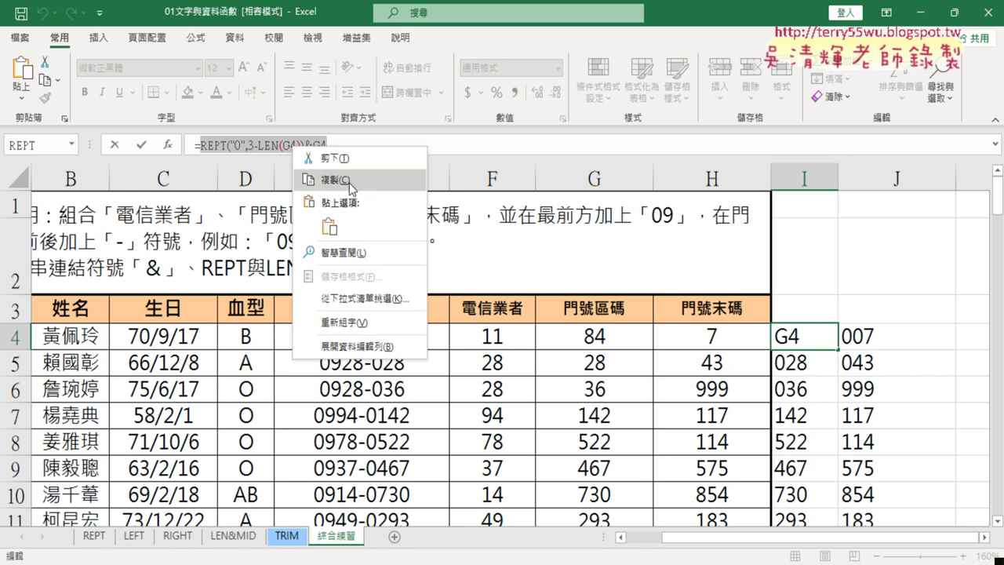
left_click(350, 188)
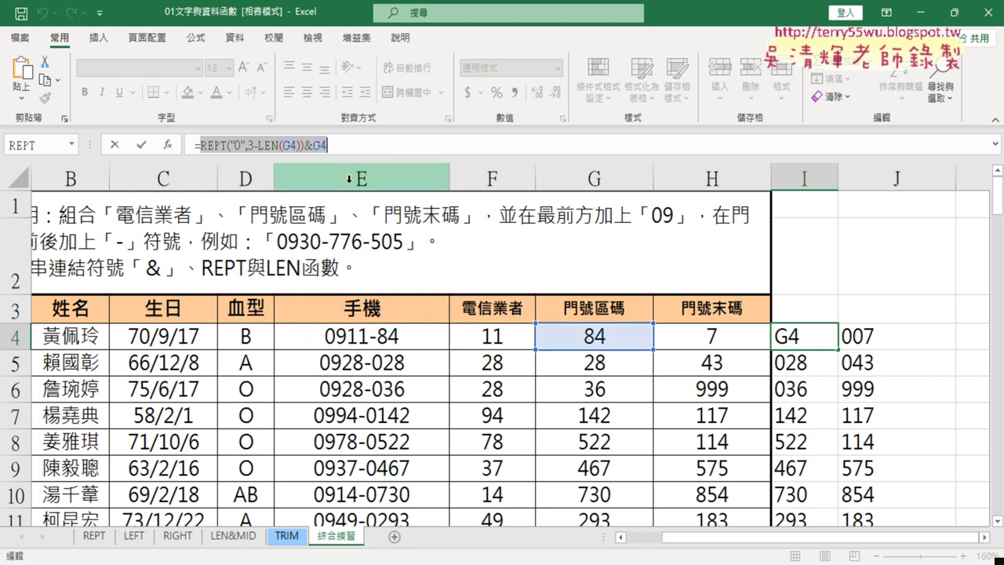
left_click(114, 147)
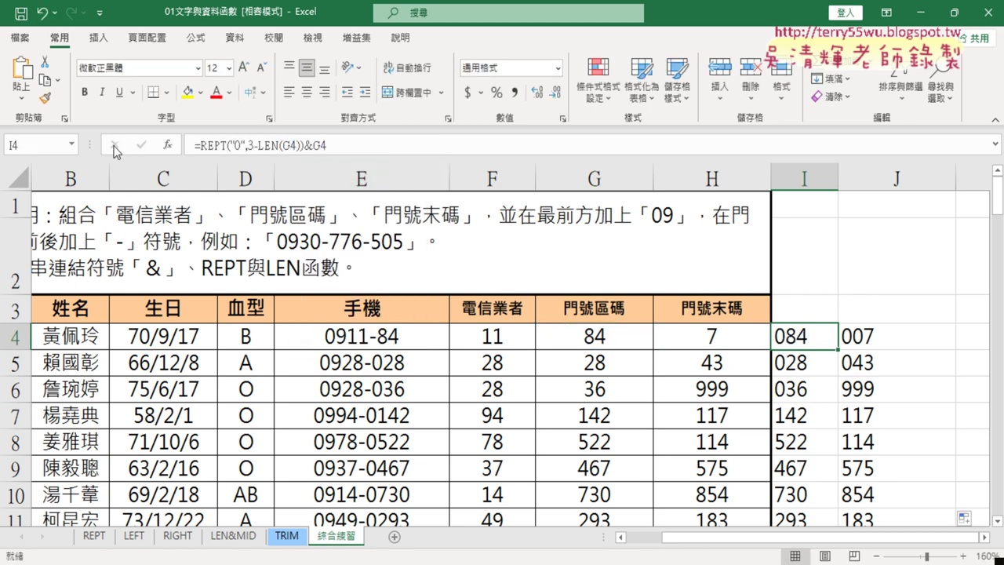
- Replace E4's trailing G4 with REPT("0",3-LEN(G4))&G4 and fill it down column E
left_click(384, 339)
left_click(272, 147)
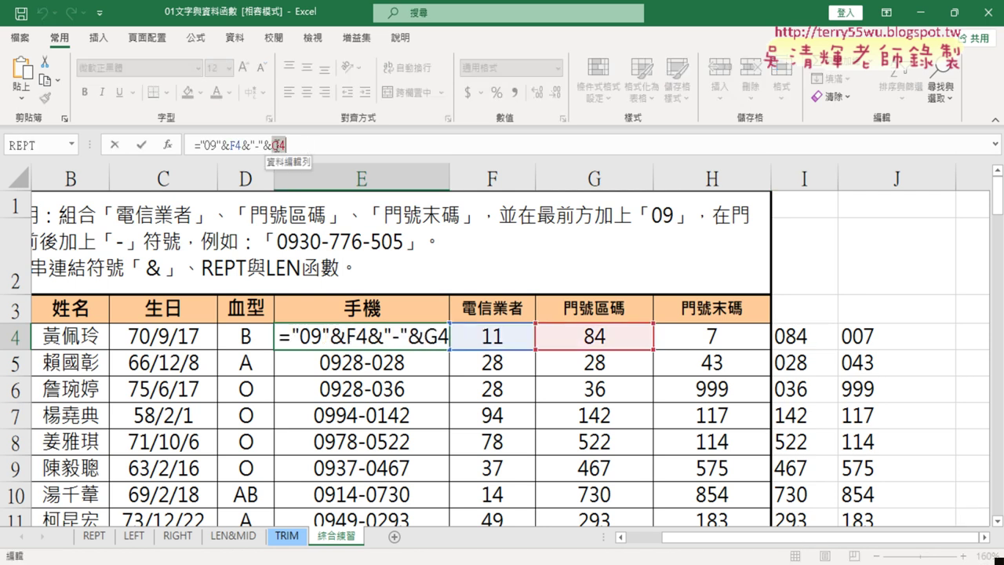
double_click(279, 146)
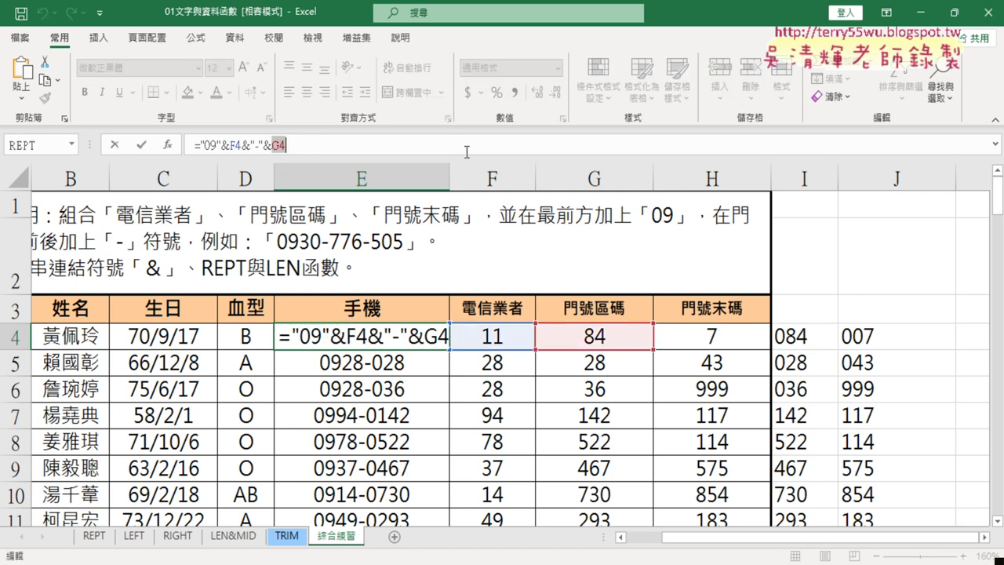
key("BackSpace")
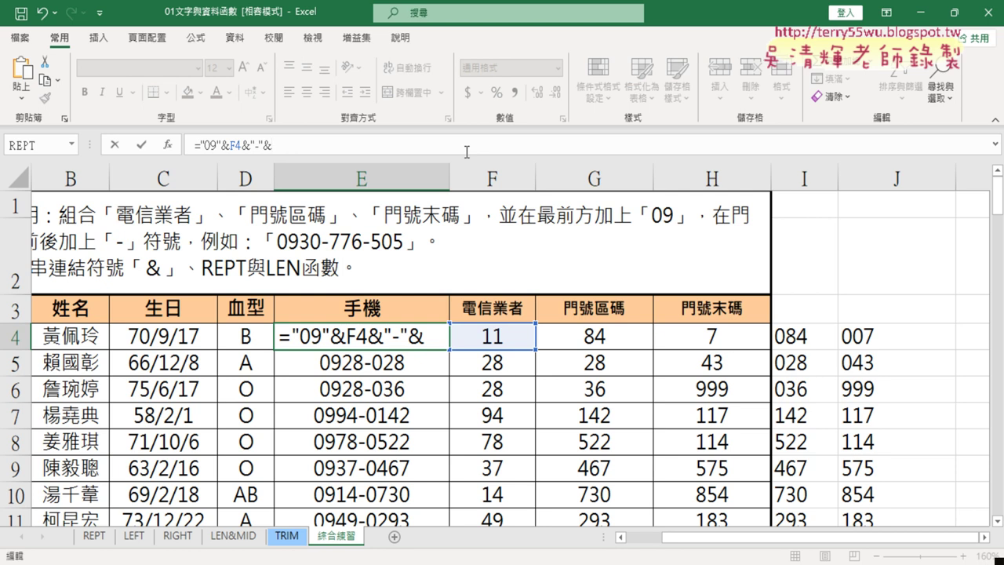
type("REPT(\"0\",3-LEN(G4))&G4")
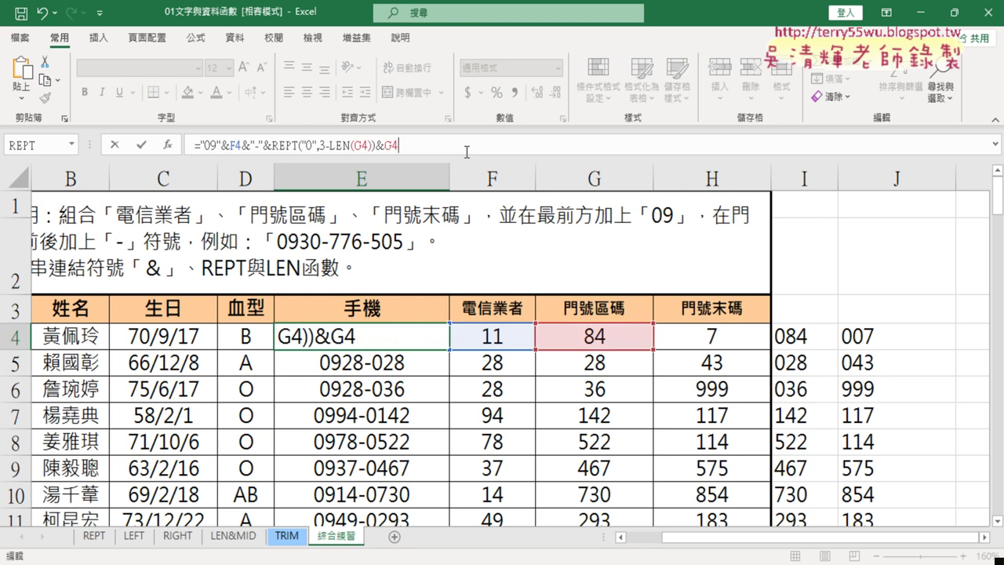
left_click_drag(272, 146, 418, 144)
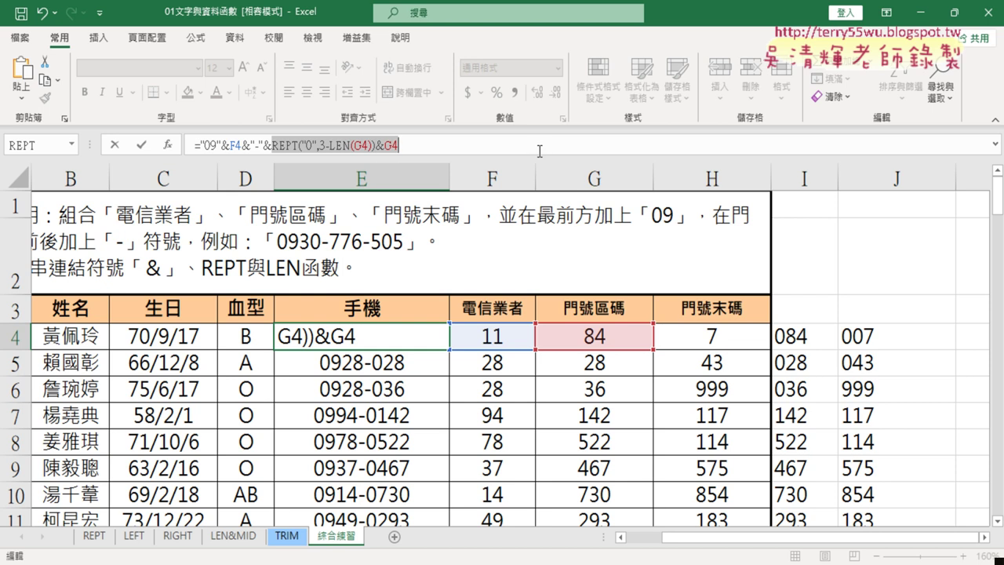
left_click(142, 146)
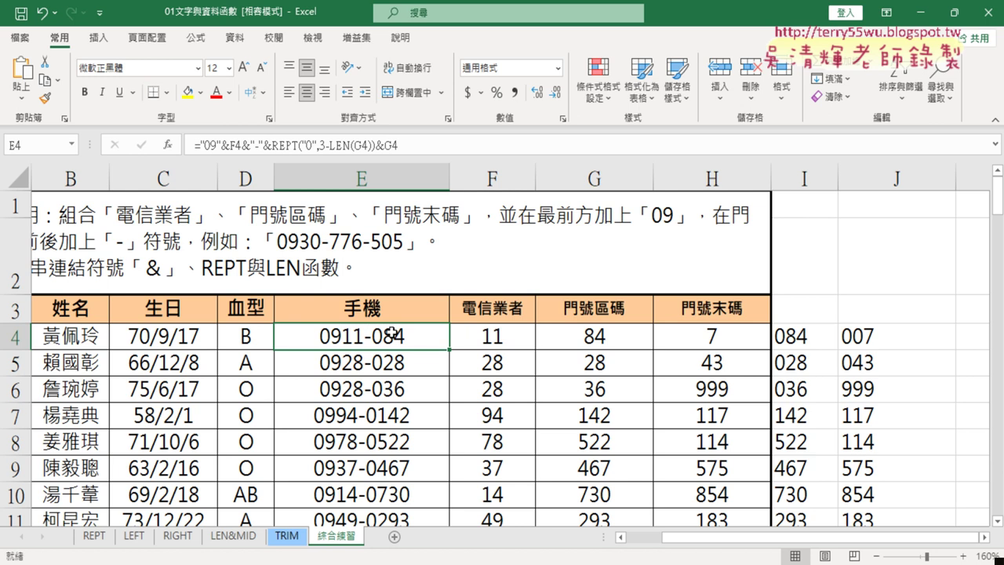
double_click(449, 348)
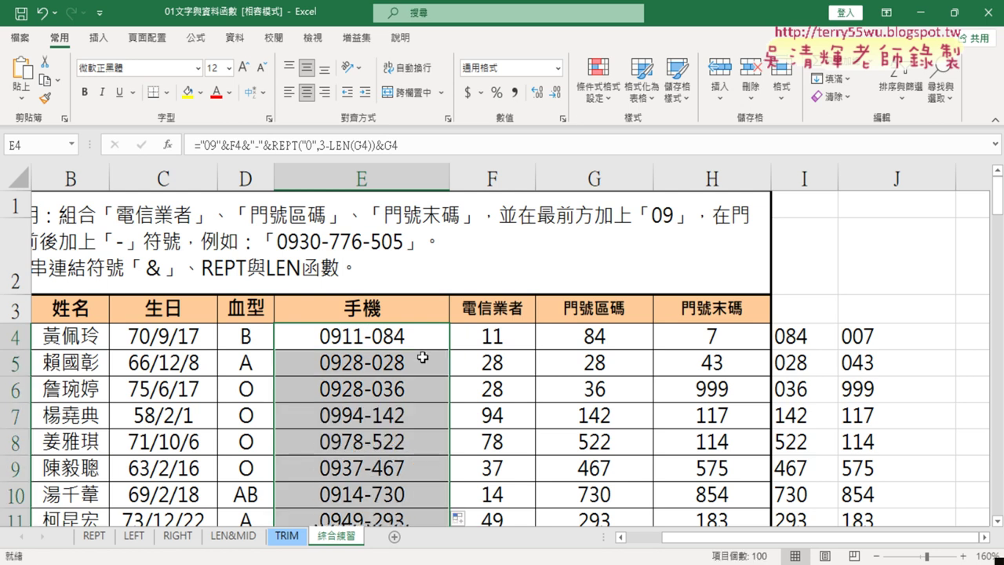
- Copy the &"-"&REPT("0",3-LEN(G4))&G4 portion of E4's formula
left_click(399, 337)
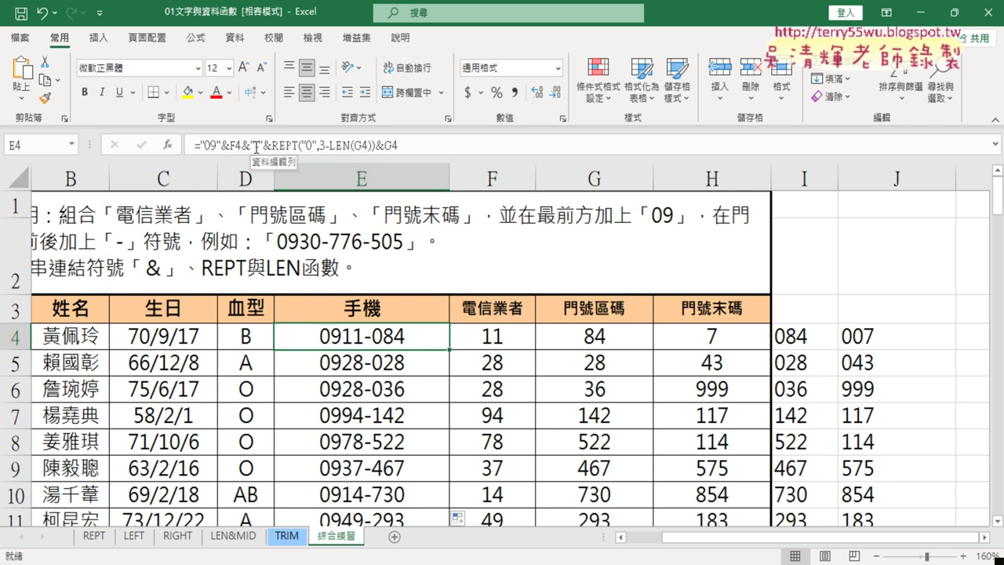
left_click_drag(243, 145, 267, 146)
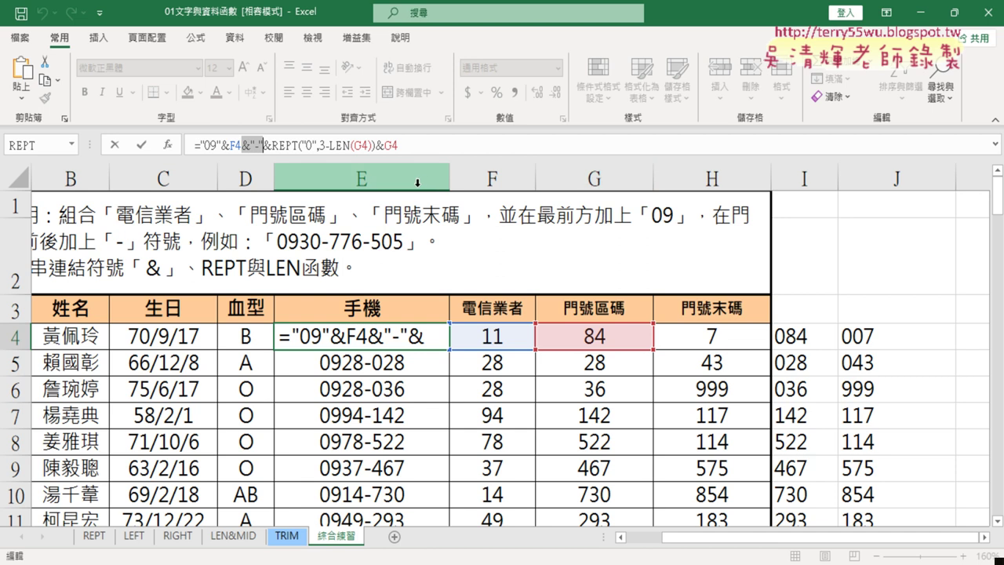
left_click_drag(398, 145, 243, 146)
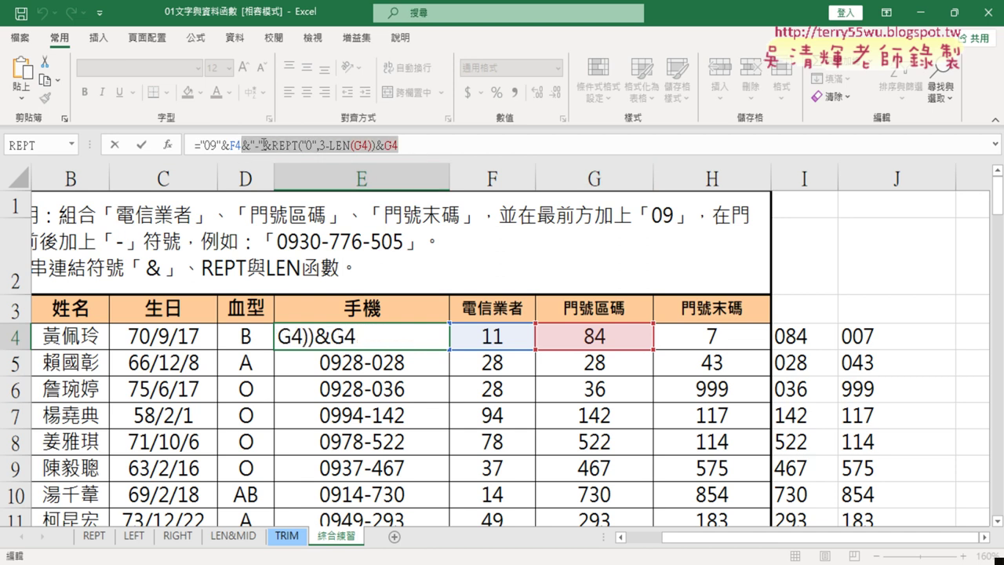
right_click(301, 145)
left_click(348, 180)
- Append that portion to E4's formula with both G4 references changed to H4
left_click(415, 144)
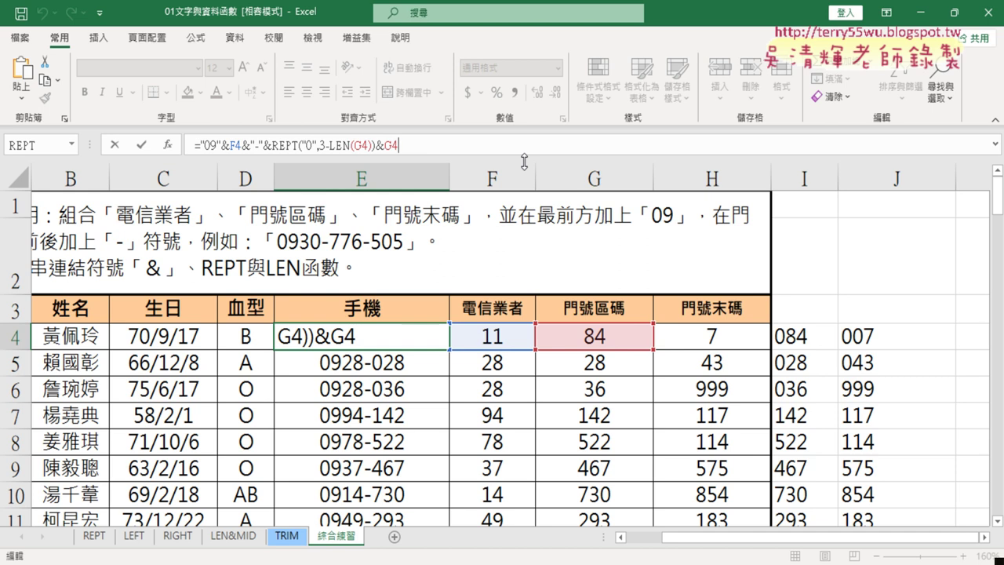
key("ctrl+v")
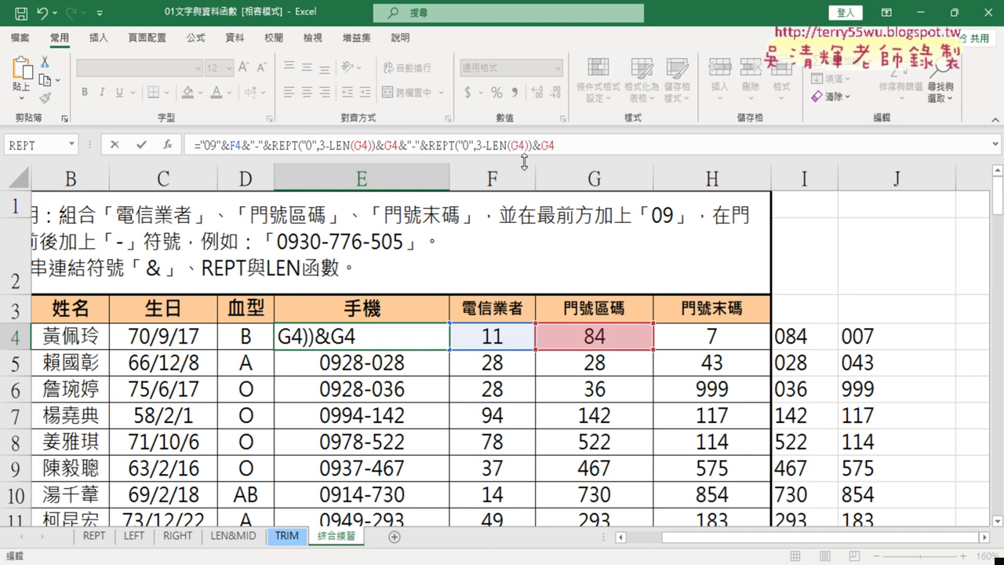
left_click_drag(509, 146, 521, 146)
left_click(741, 340)
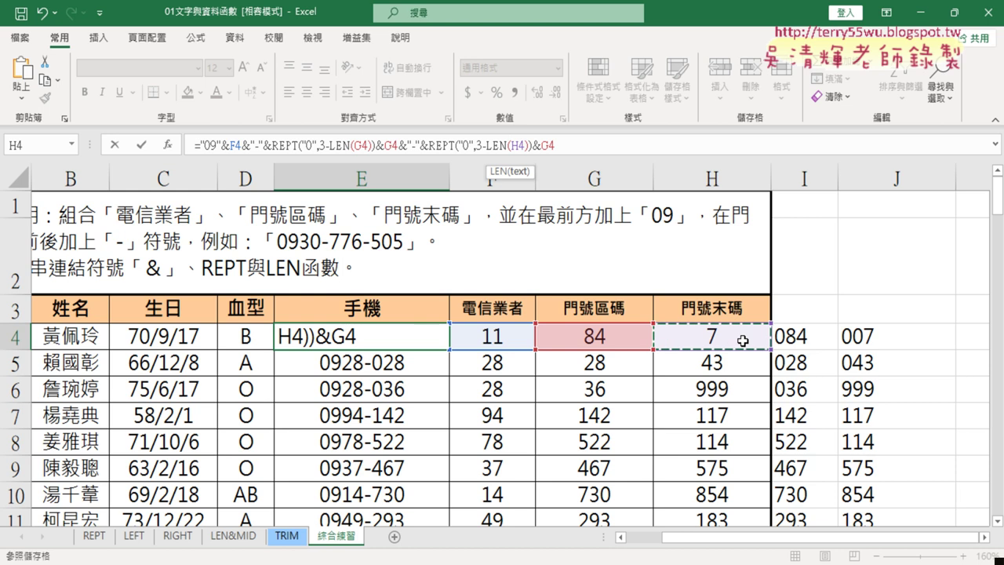
left_click_drag(541, 146, 558, 145)
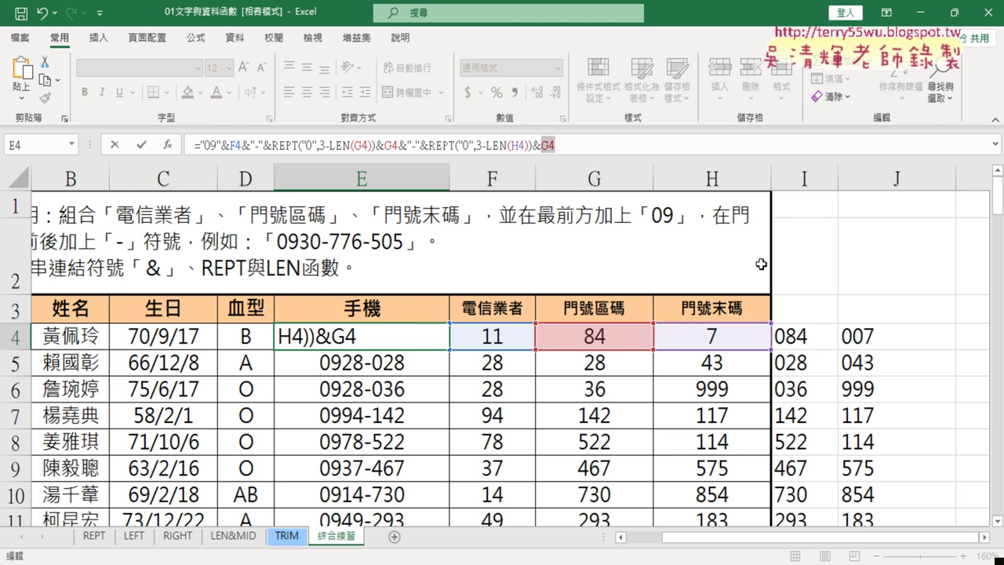
left_click(720, 340)
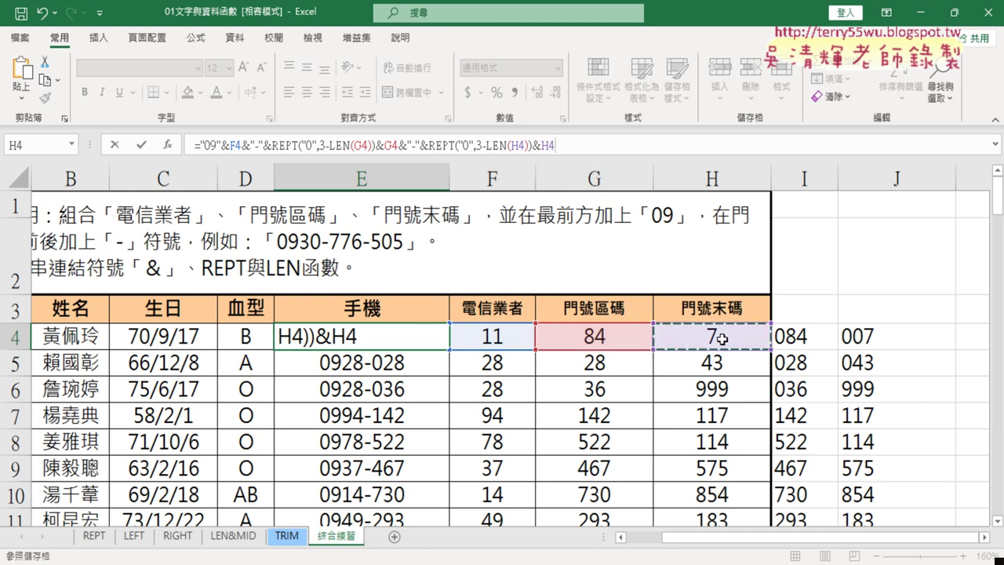
left_click(142, 145)
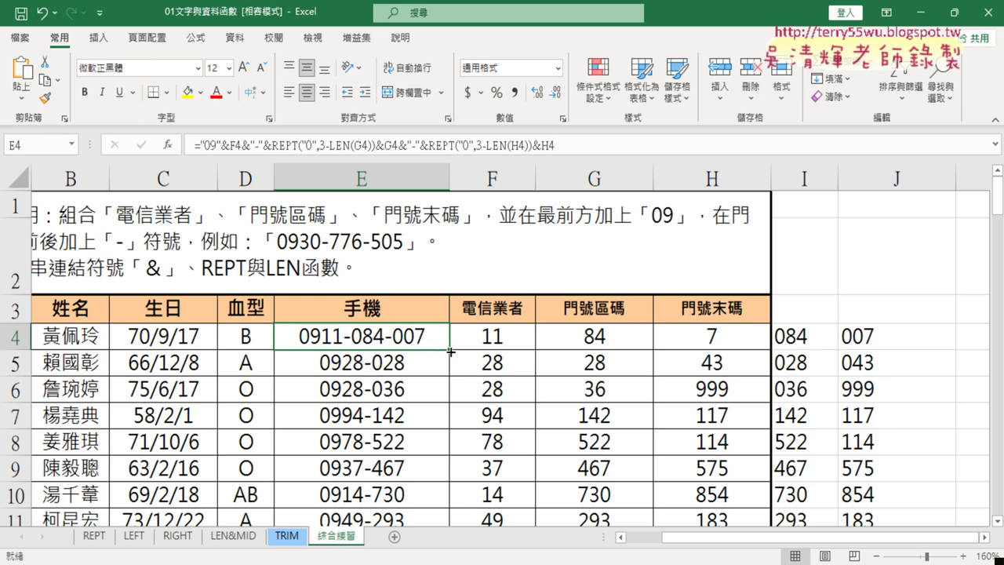
double_click(451, 351)
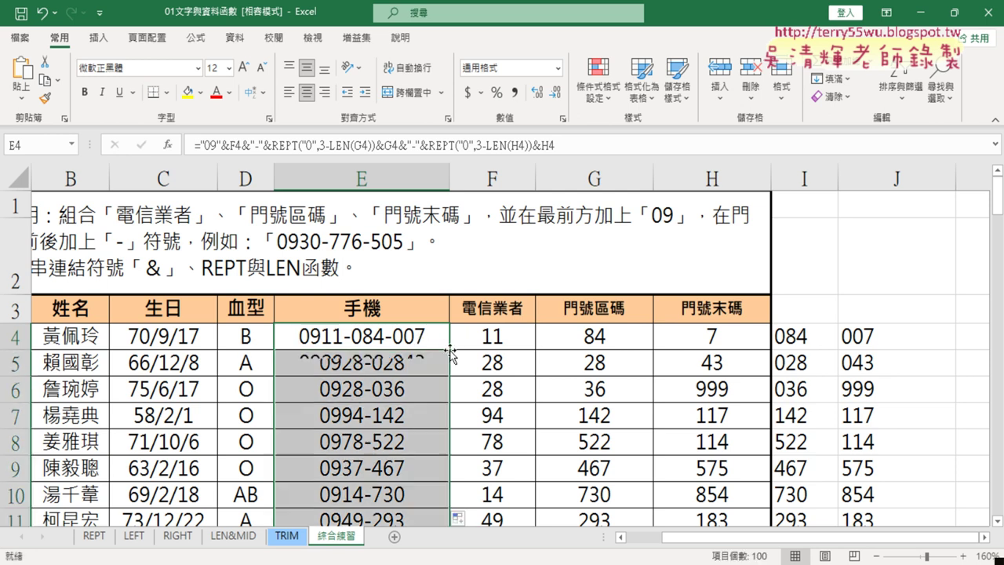
scroll(394, 359, "down", 2)
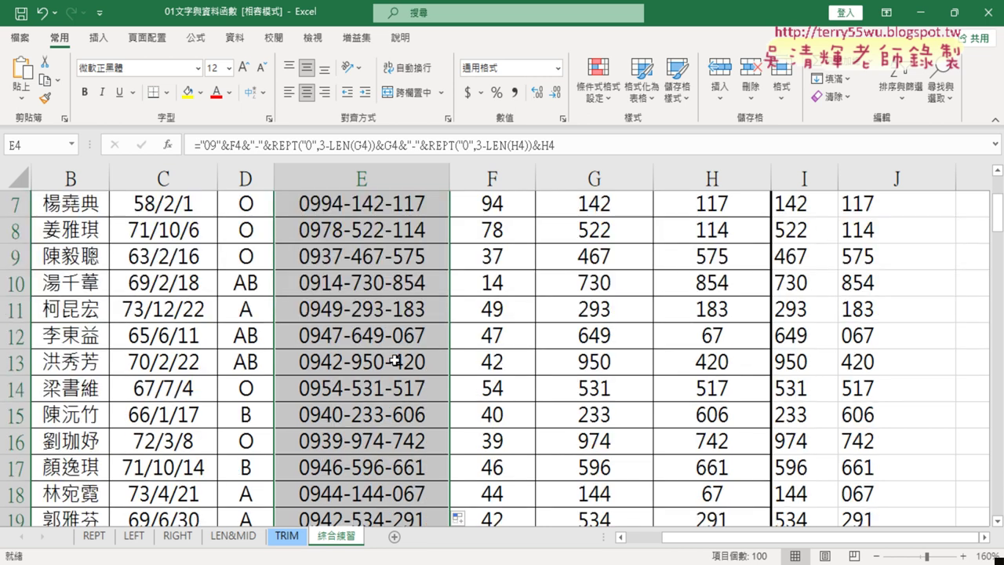
scroll(394, 359, "down", 2)
scroll(394, 359, "down", 2)
scroll(396, 359, "down", 6)
scroll(397, 359, "down", 4)
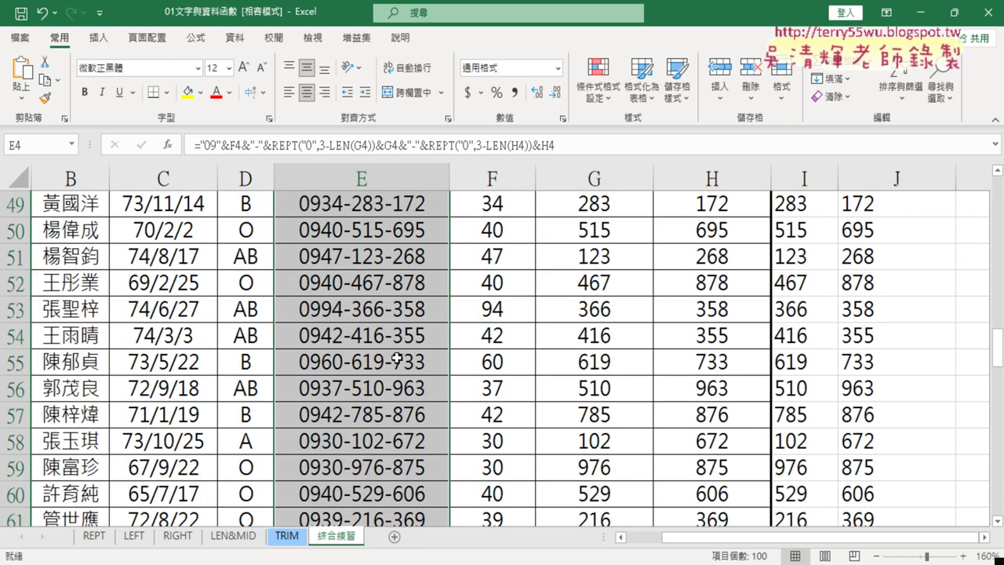
scroll(397, 360, "down", 7)
scroll(397, 359, "down", 5)
scroll(397, 359, "down", 4)
scroll(396, 359, "up", 9)
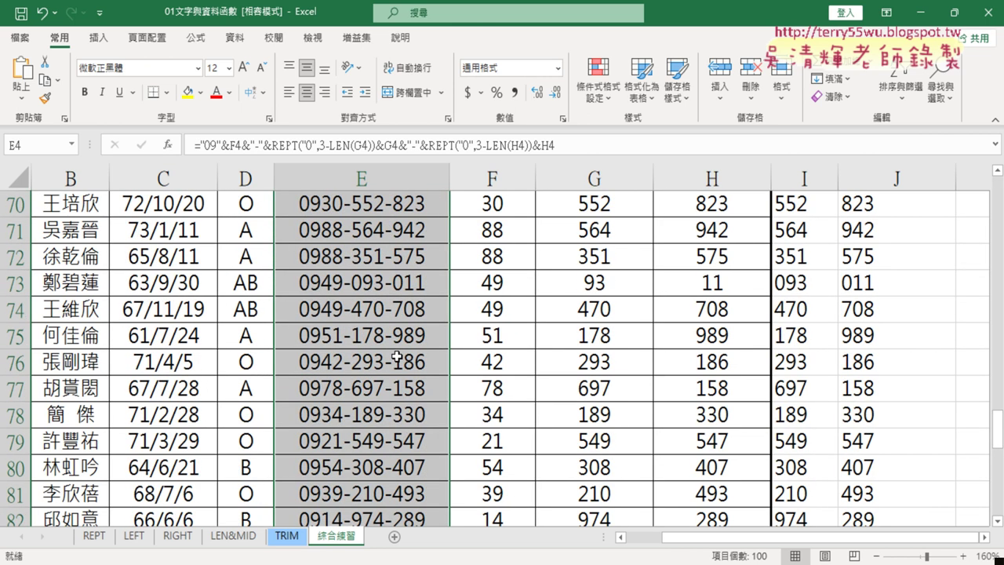
scroll(397, 359, "up", 9)
scroll(397, 359, "up", 9)
scroll(398, 339, "up", 5)
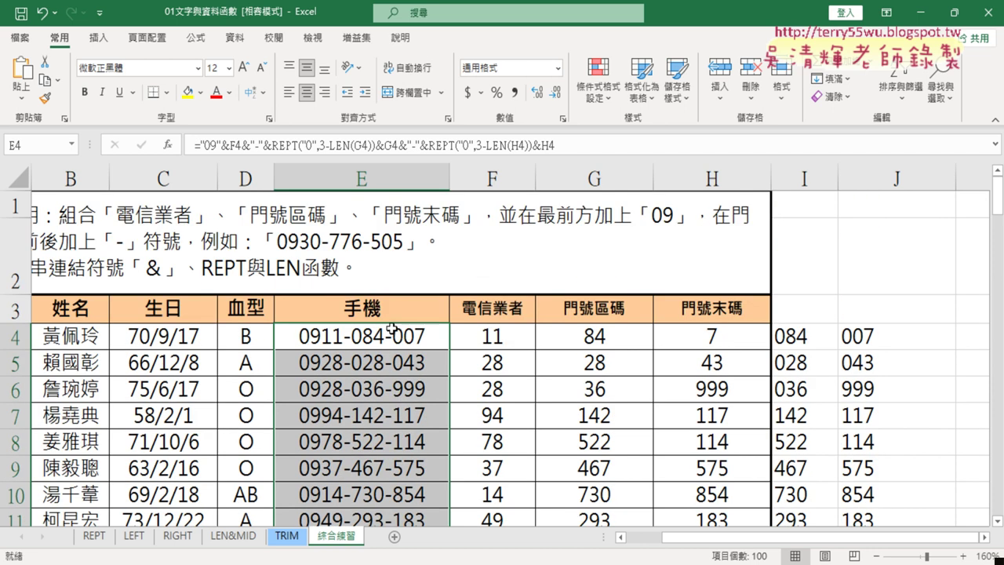
left_click(399, 339)
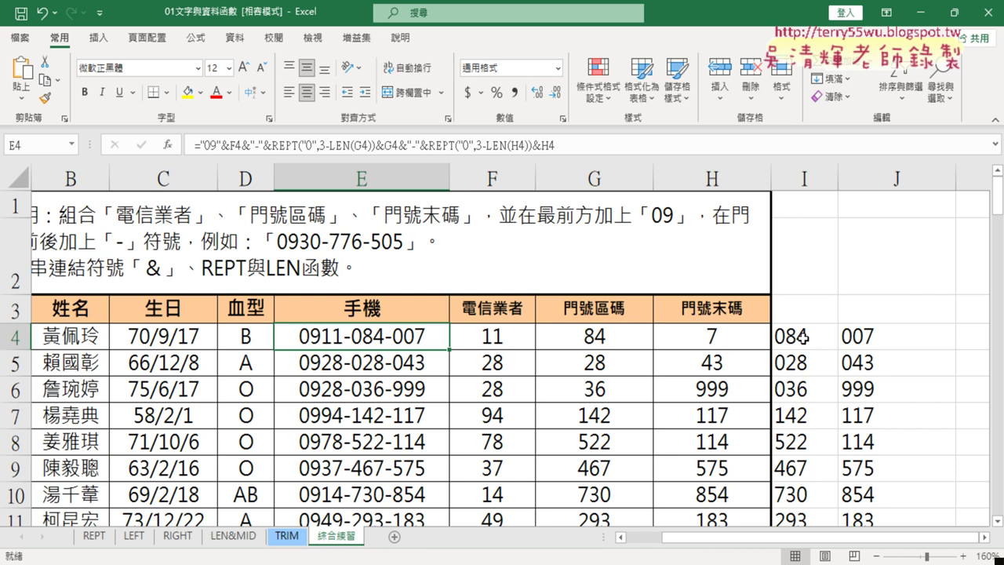
- Undo column E back to ="09"&F4&"-"&G4, then copy I4's REPT formula text
left_click(801, 335)
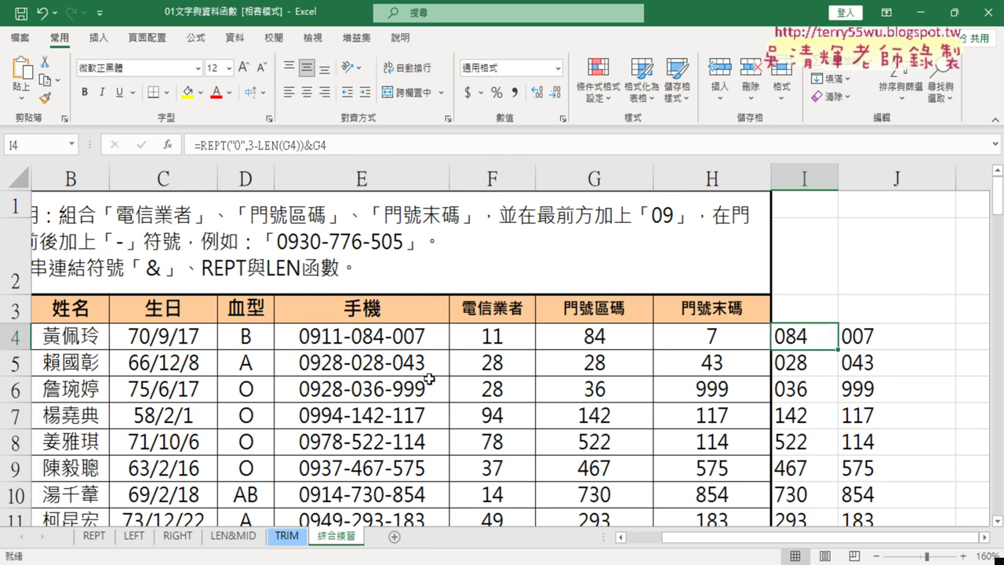
key("ctrl+z")
key("ctrl+z")
key("ctrl+z")
key("ctrl+z")
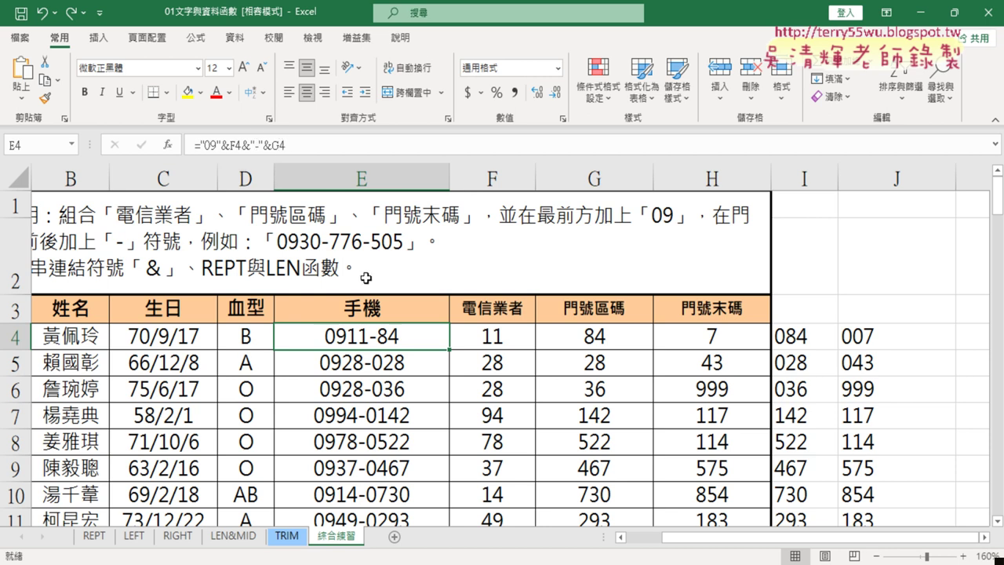
left_click(816, 341)
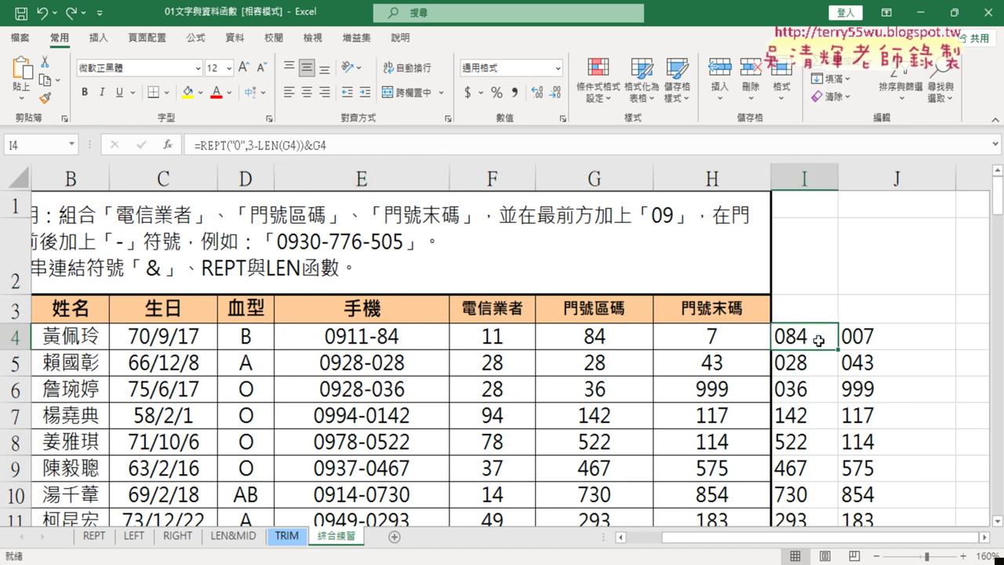
left_click_drag(198, 145, 326, 145)
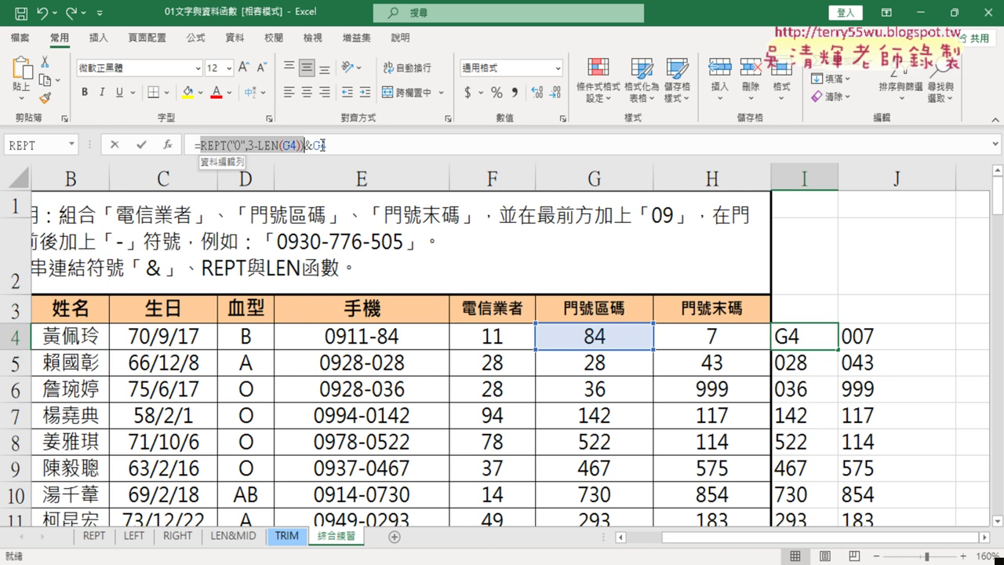
right_click(307, 150)
left_click(339, 181)
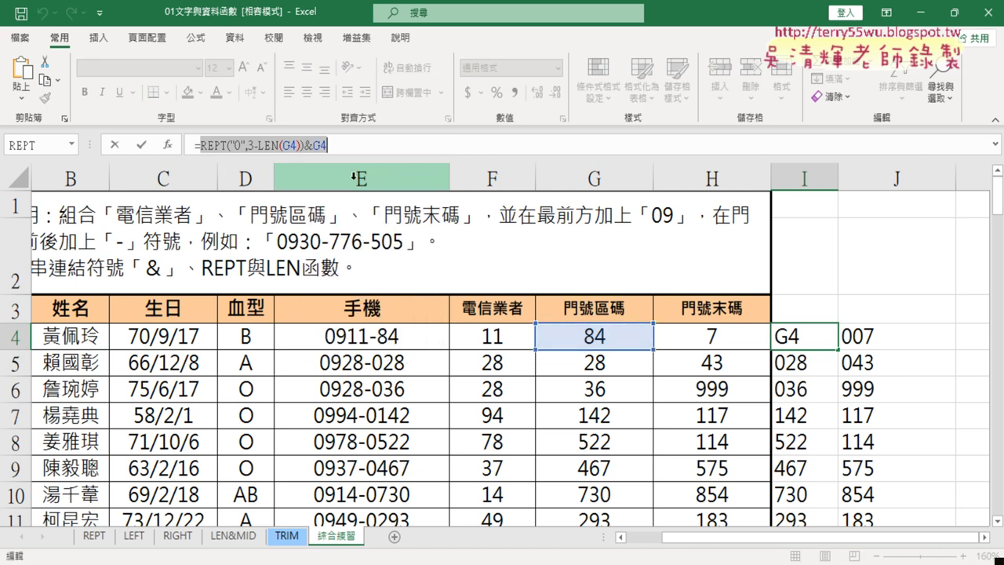
left_click(115, 150)
- Replace E4's trailing G4 with REPT("0",3-LEN(G4))&G4 to pad the area code
left_click(405, 338)
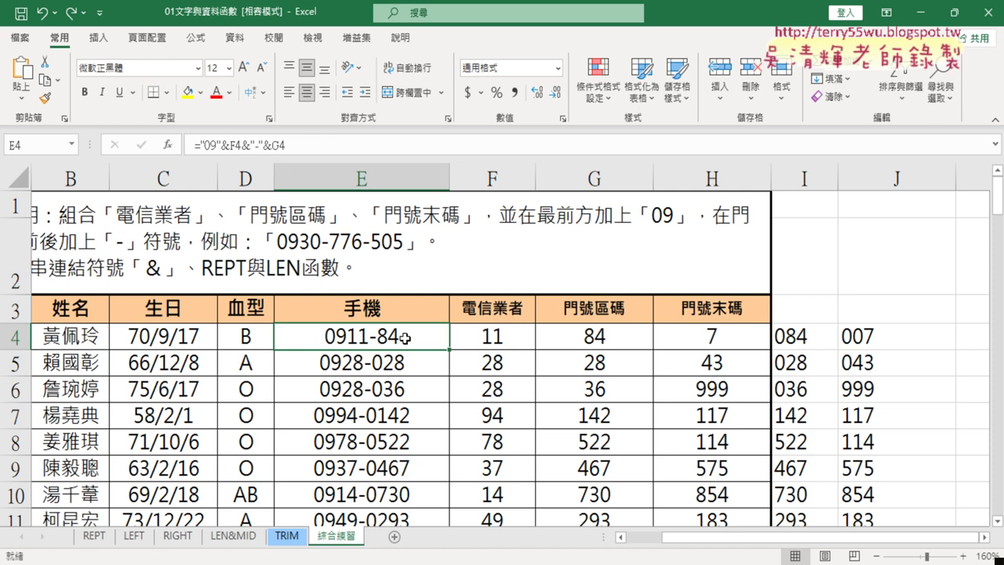
left_click(292, 145)
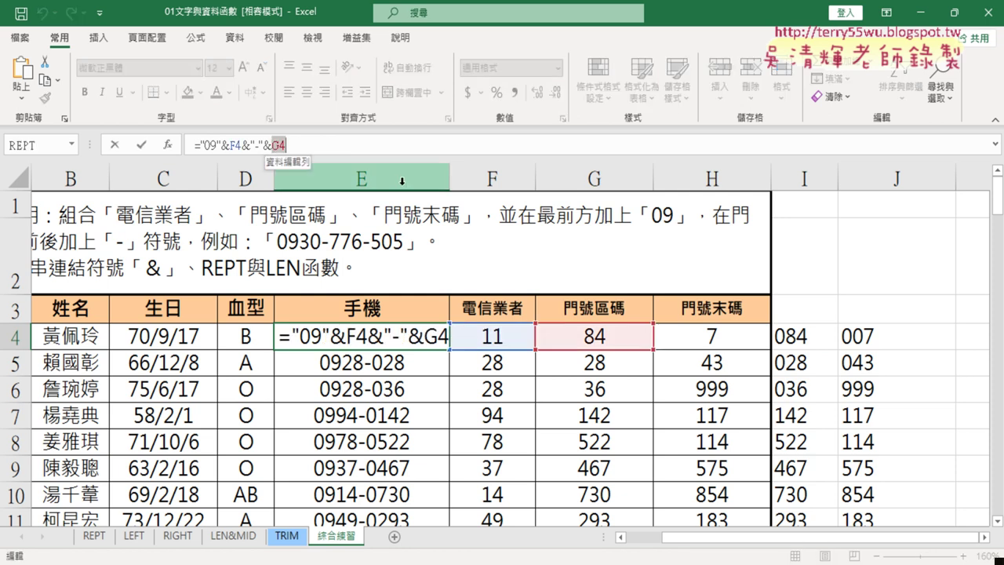
key("BackSpace")
key("BackSpace")
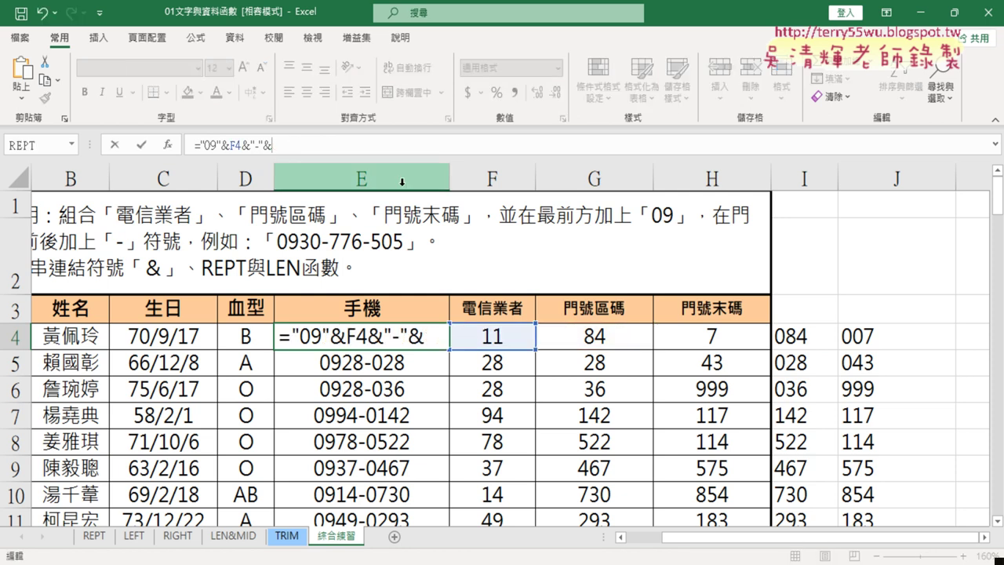
type("REPT(\"0\",3-LEN(G4))&G4")
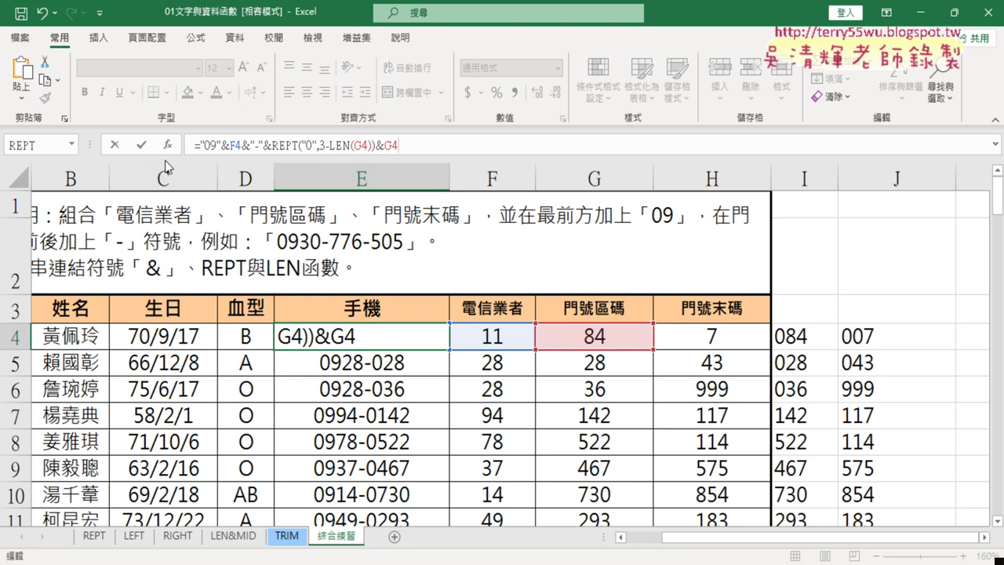
left_click(142, 146)
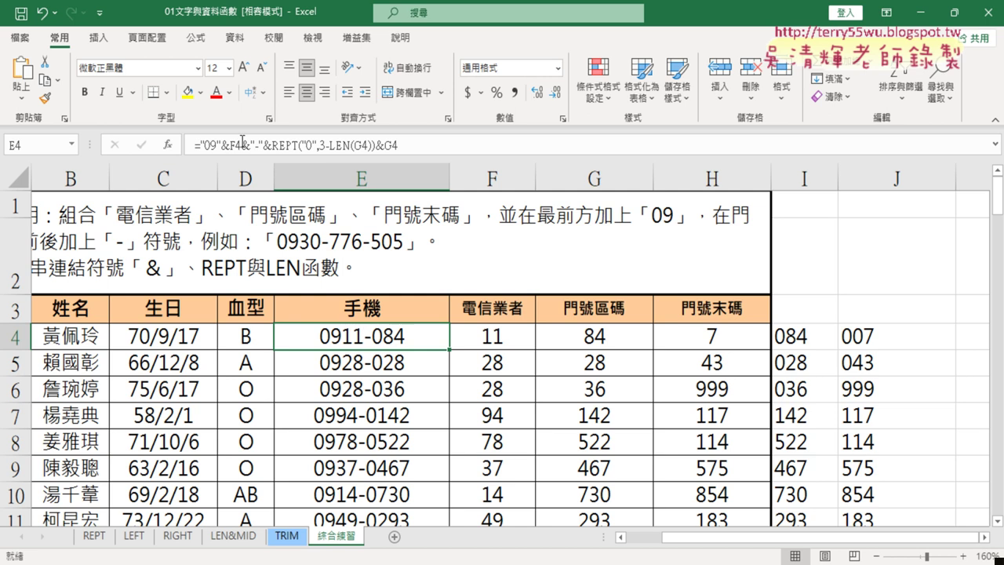
left_click_drag(241, 145, 263, 145)
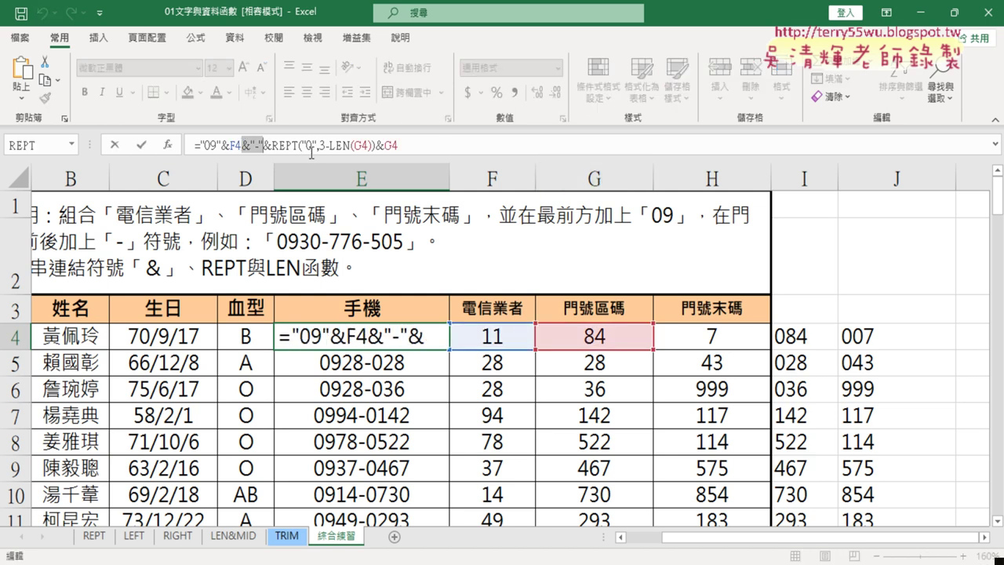
left_click_drag(398, 146, 244, 149)
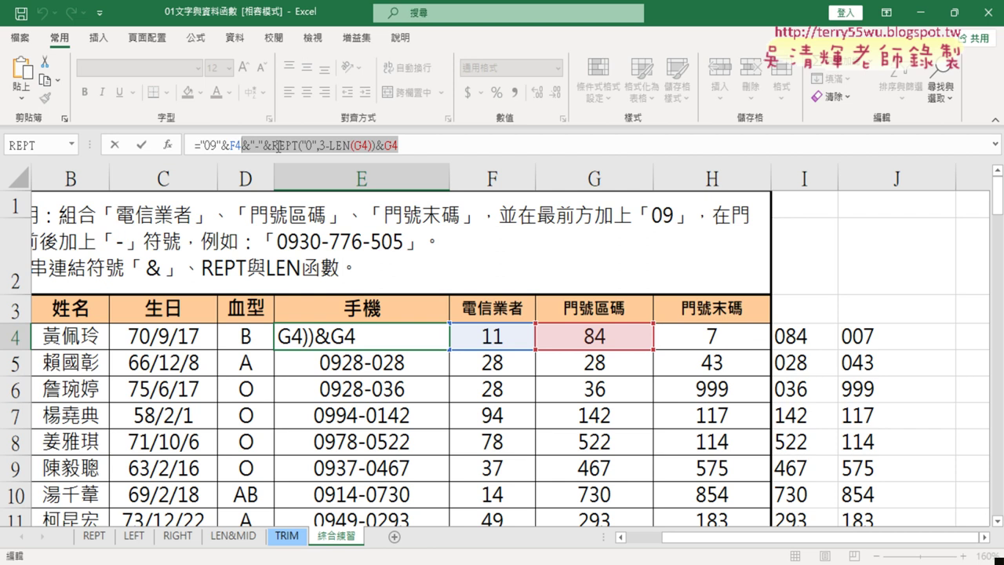
right_click(359, 143)
key("Escape")
left_click(428, 147)
key("ctrl+v")
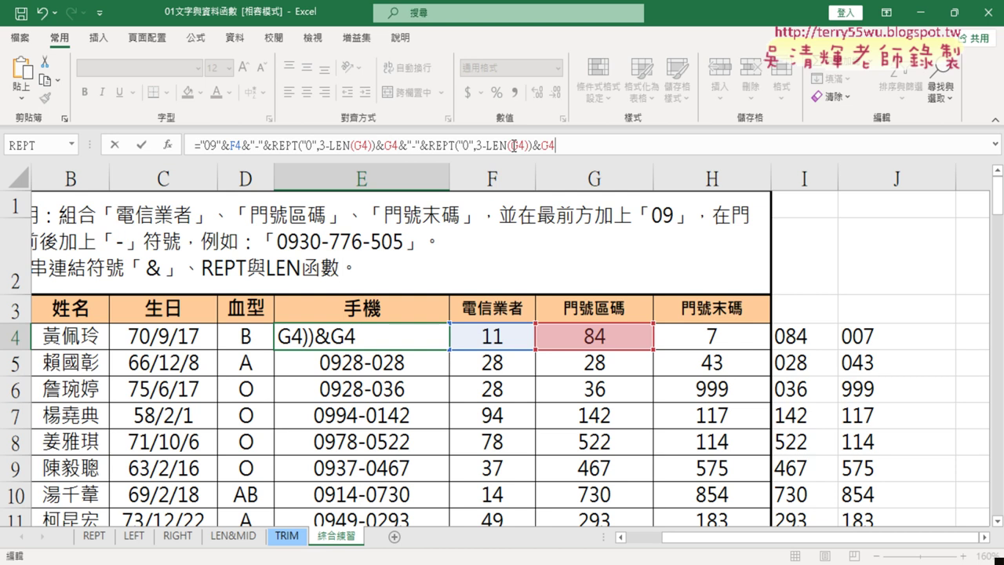
double_click(517, 145)
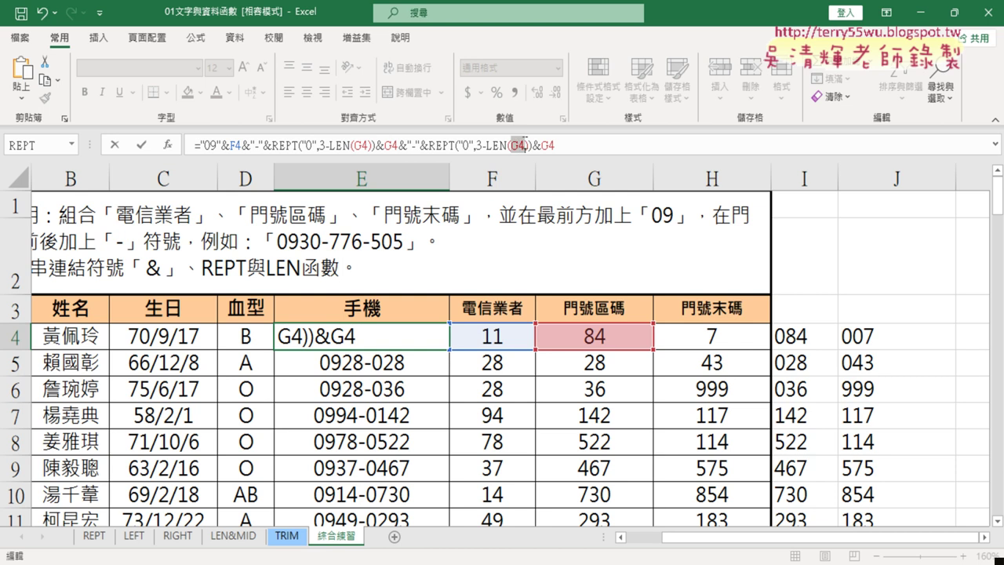
left_click(723, 337)
double_click(547, 146)
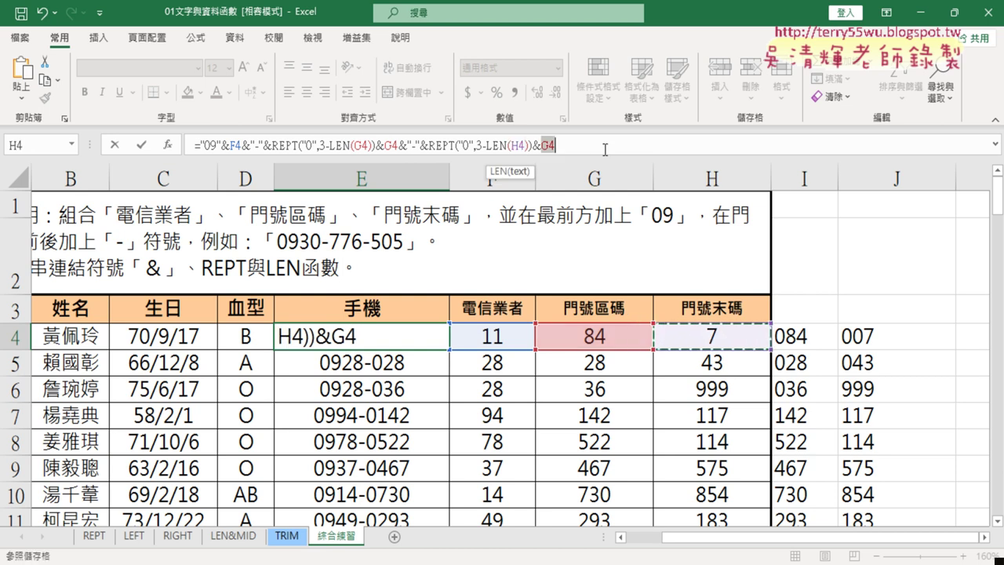
left_click(712, 336)
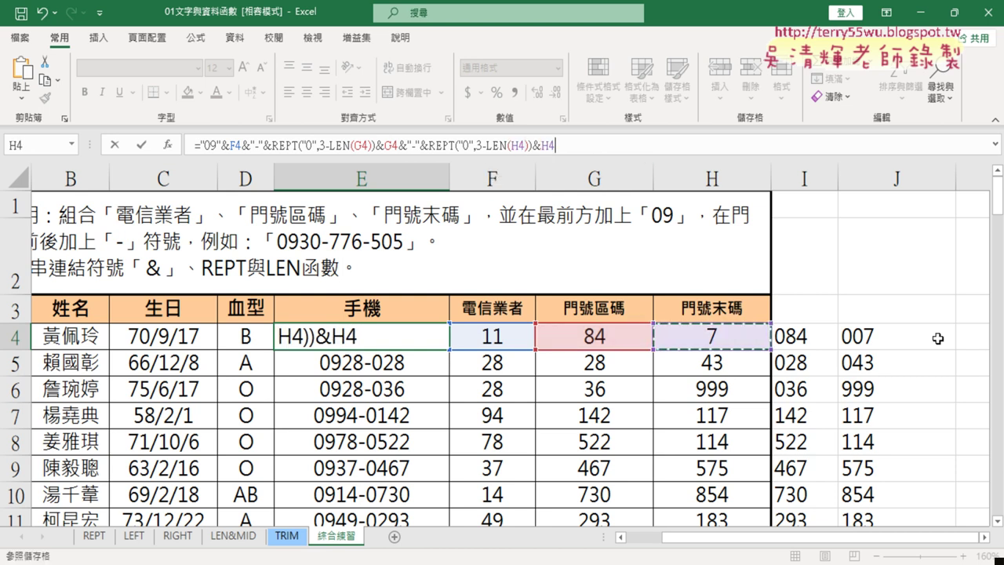
left_click(142, 144)
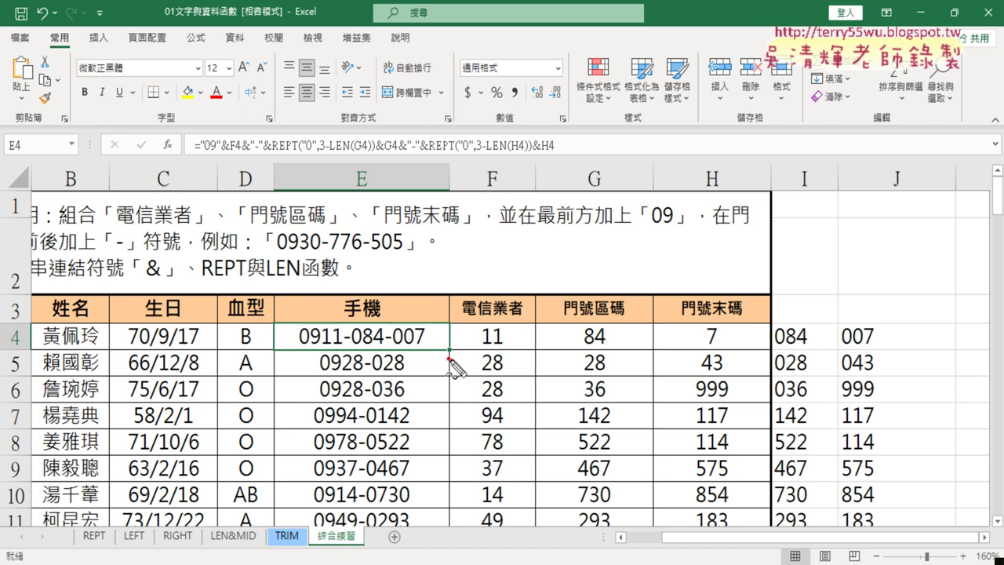
mouse_move(453, 362)
left_mouse_down()
mouse_move(462, 342)
mouse_move(448, 357)
left_mouse_up()
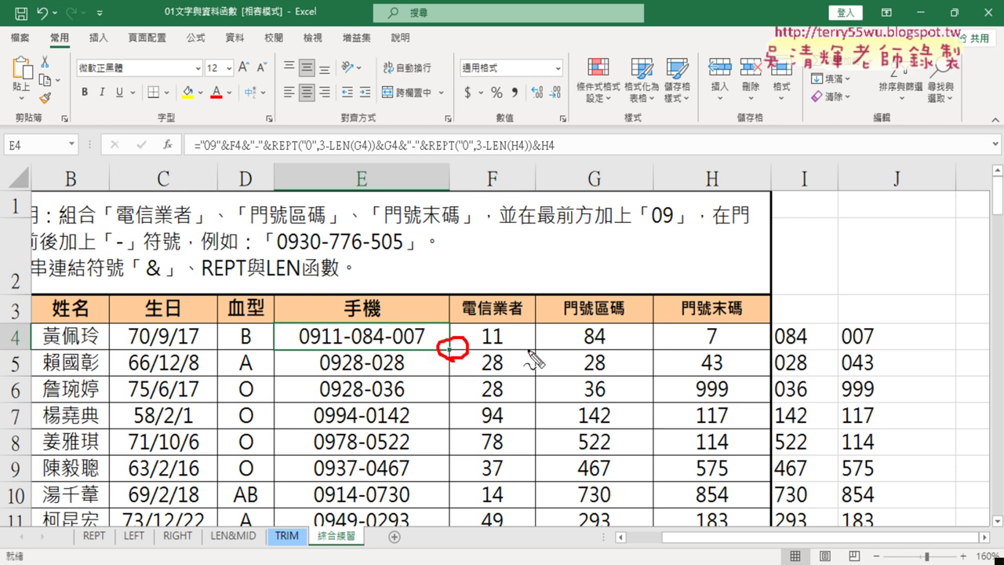
key("Escape")
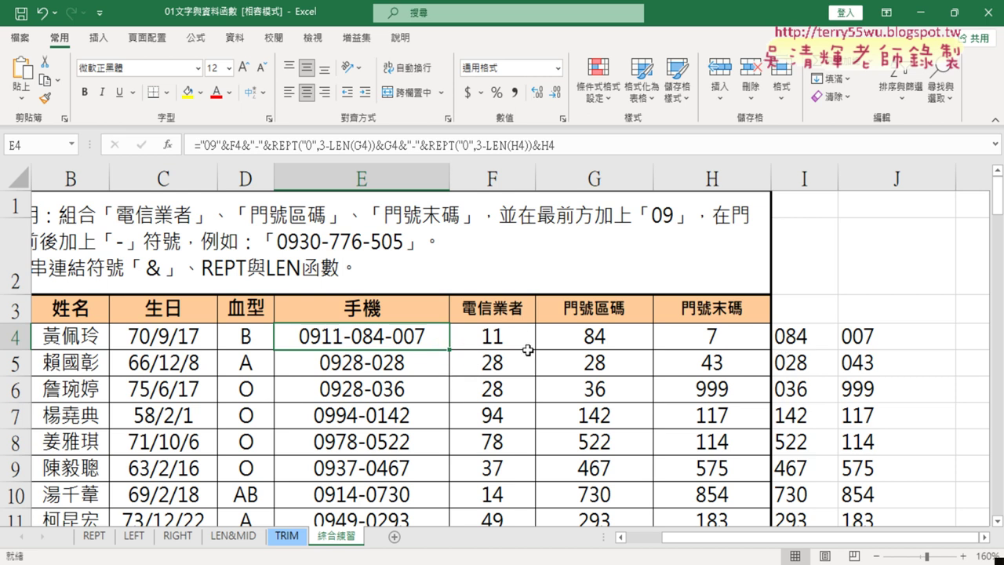
double_click(453, 347)
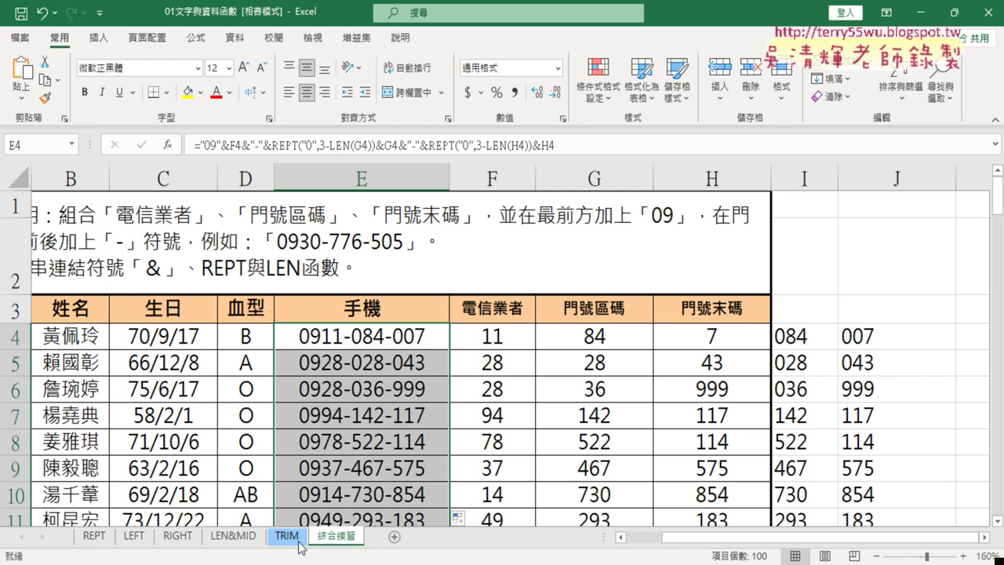
- Switch to the REPT sheet and zoom in to 160%
left_click(107, 544)
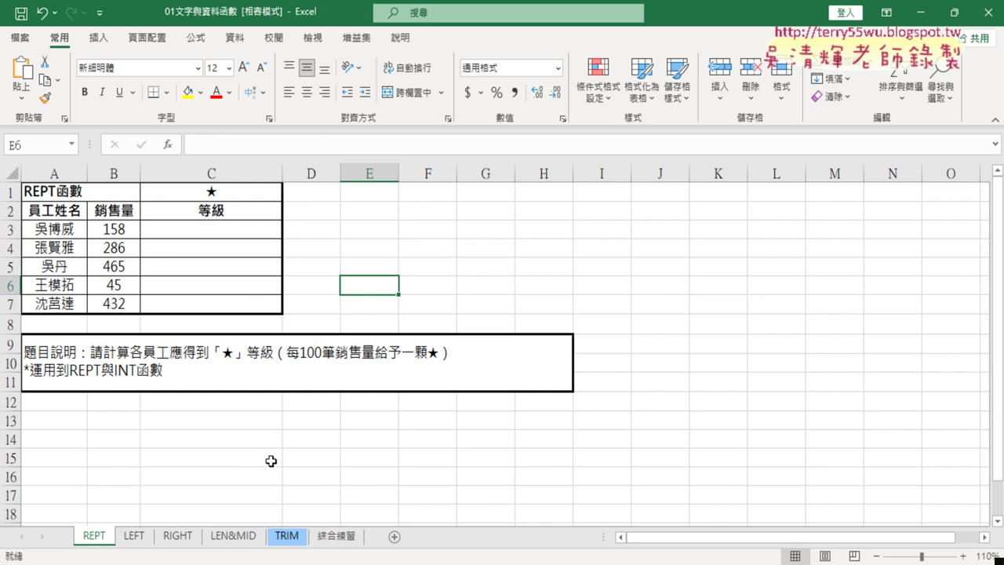
left_click(963, 556)
left_click(963, 556)
left_click(962, 555)
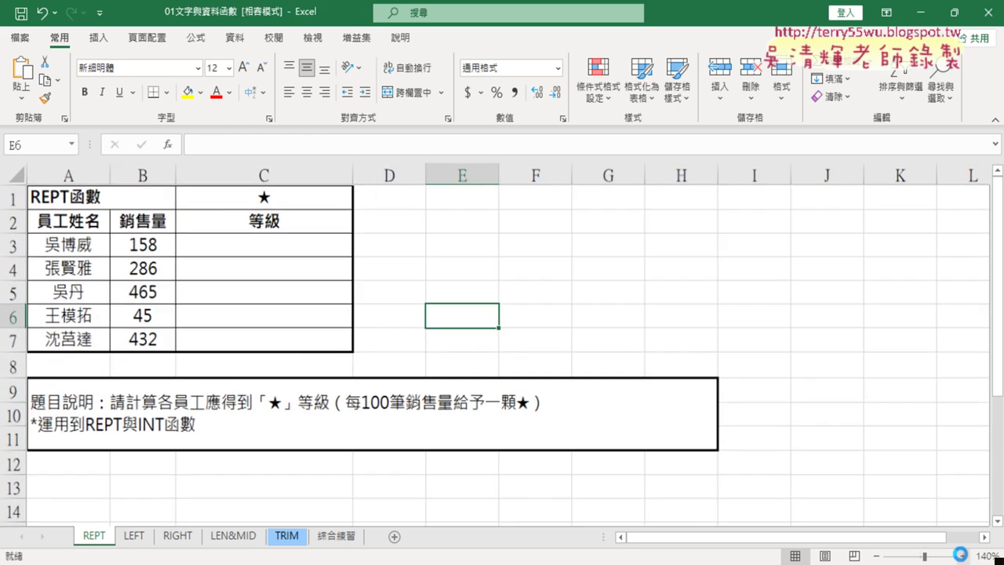
left_click(963, 555)
left_click(963, 555)
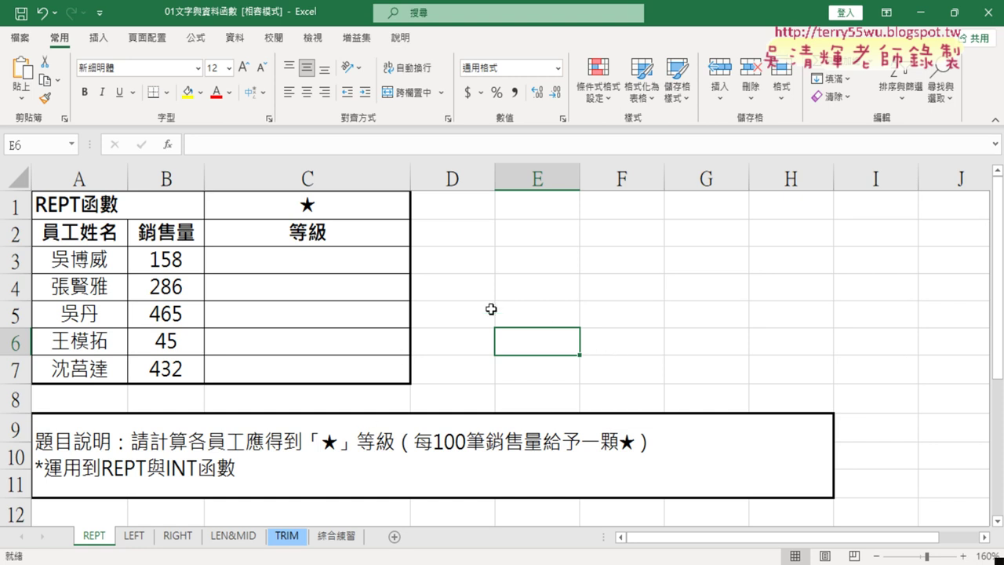
- Review the empty rating cells C3–C6 and copy the ★ character from C1
left_click(310, 259)
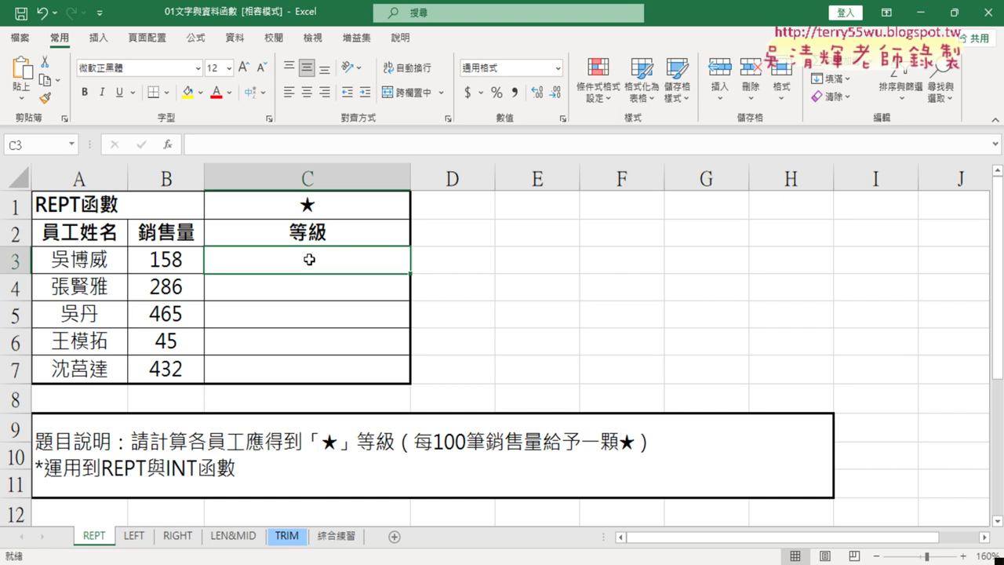
left_click(159, 259)
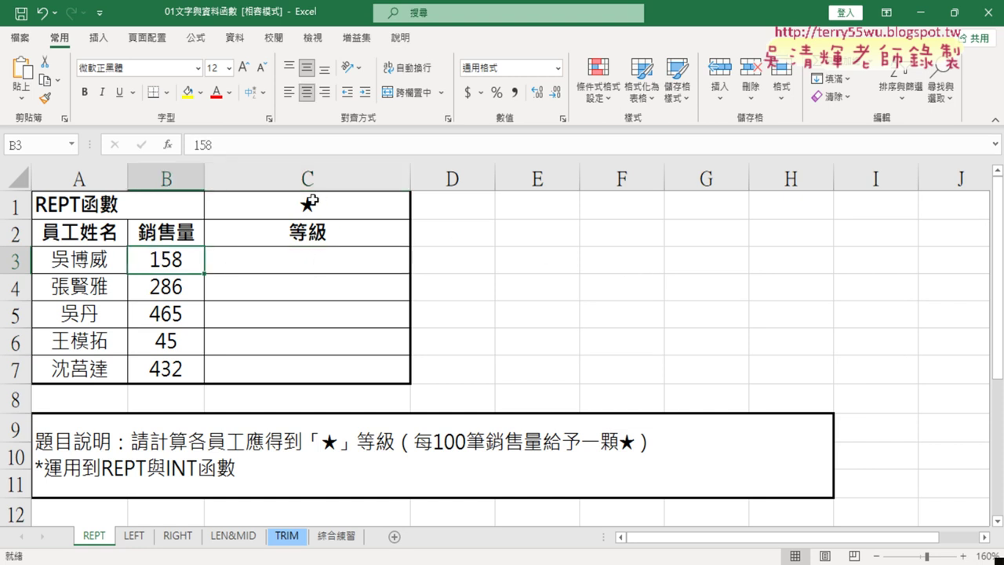
left_click(307, 267)
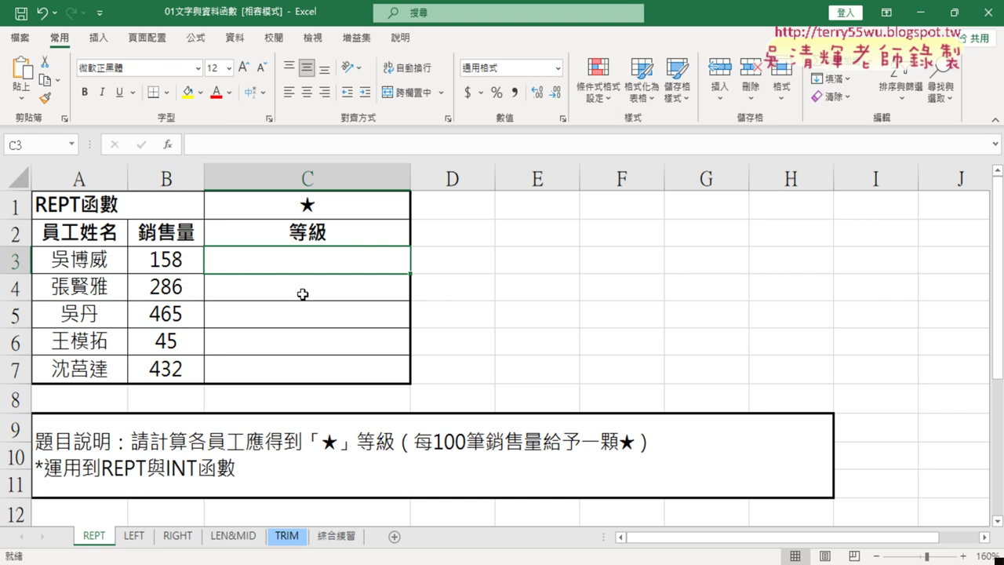
left_click(304, 293)
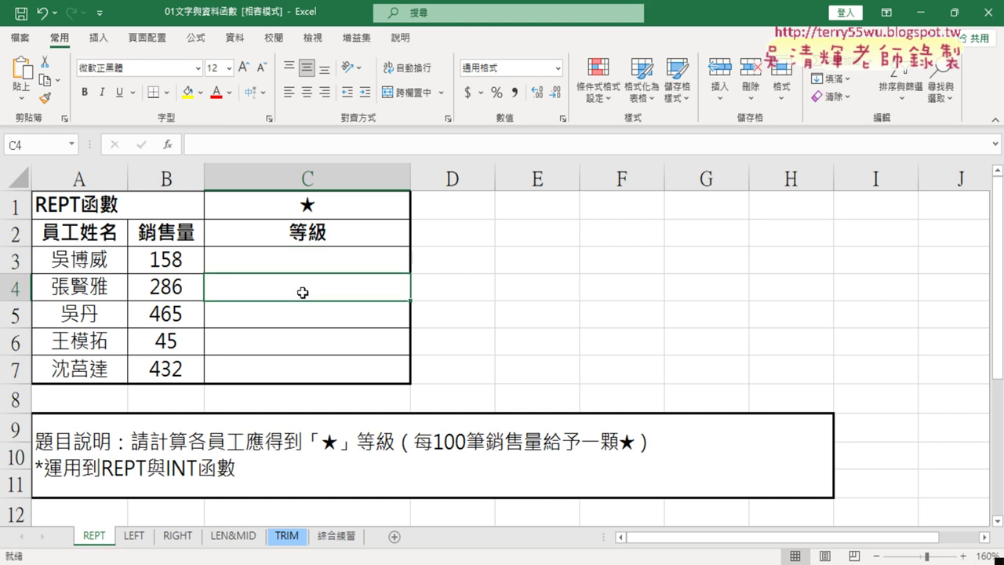
left_click(240, 316)
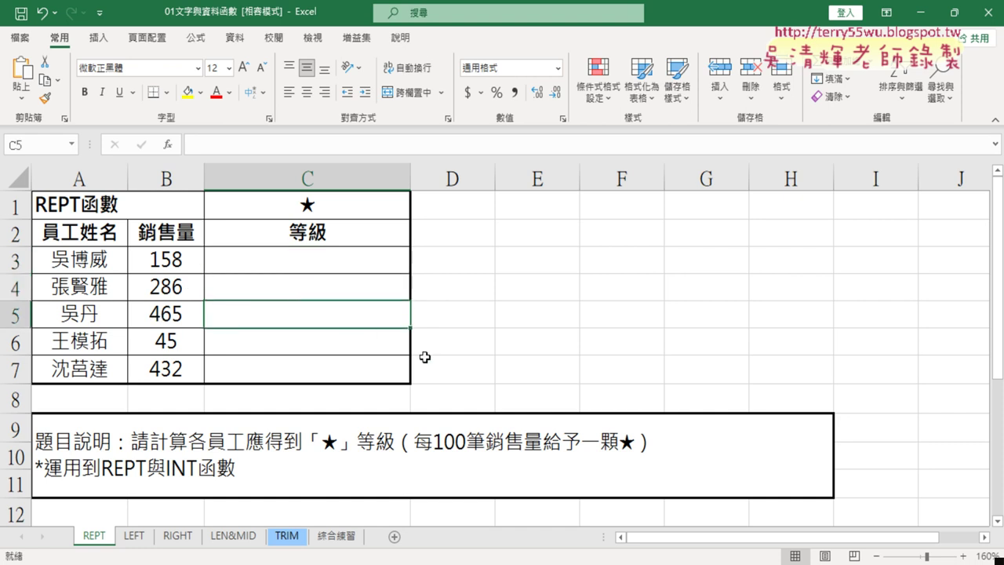
left_click(290, 348)
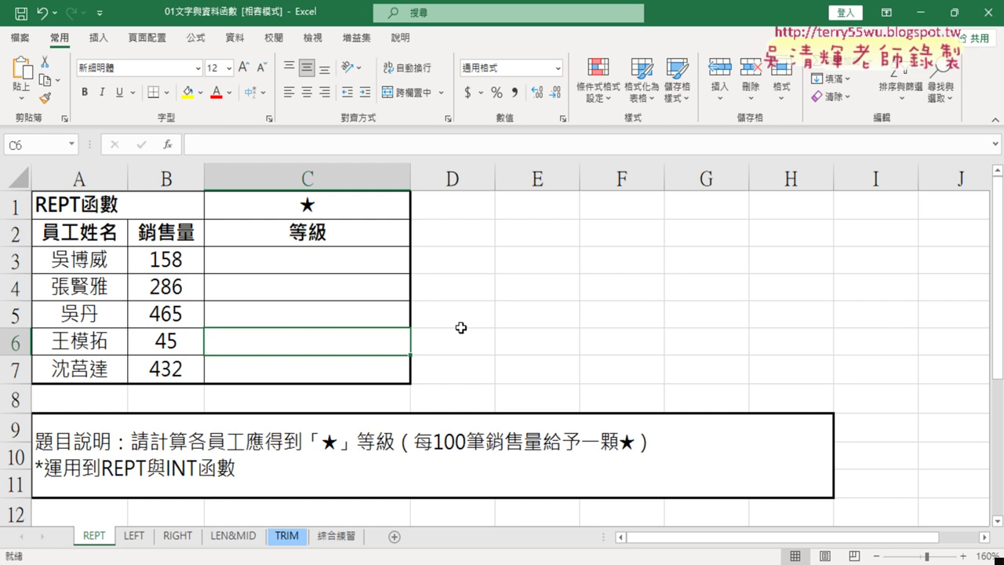
left_click(297, 263)
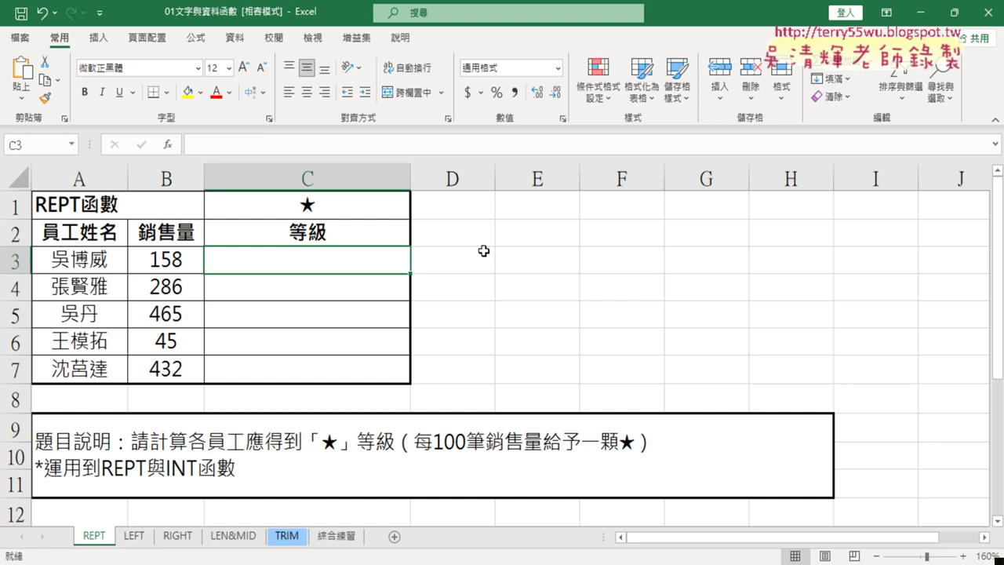
double_click(306, 205)
double_click(307, 205)
key("ctrl+c")
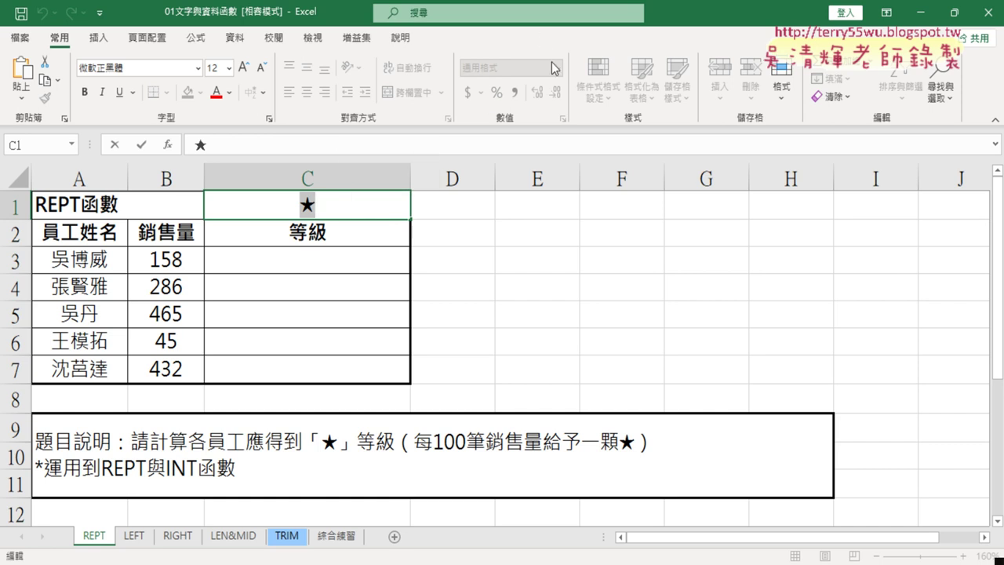
- Enter ★ in C3, ★★ in C4 and ★★★★ in C5
left_click(305, 266)
type("=")
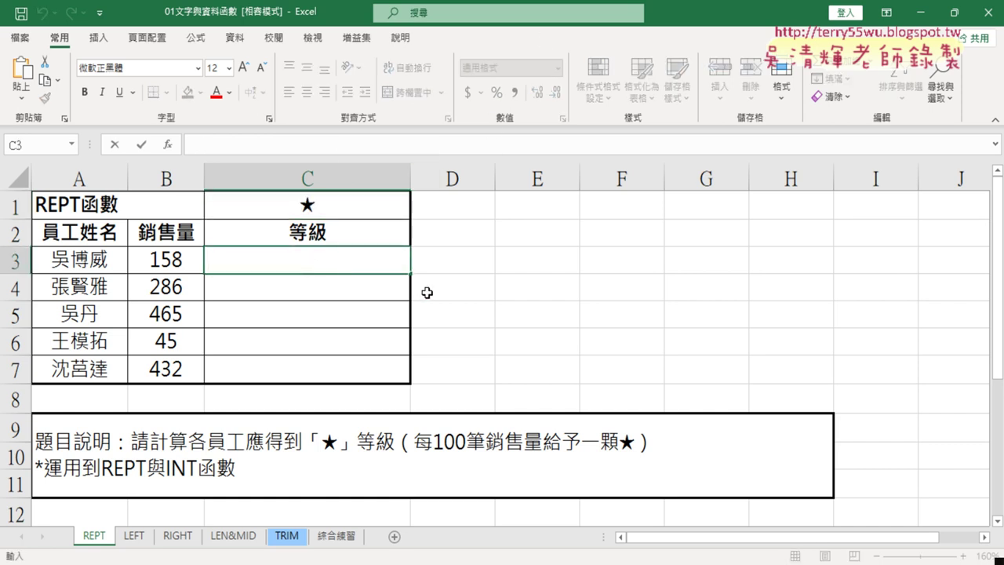
key("ctrl+v")
left_click(271, 290)
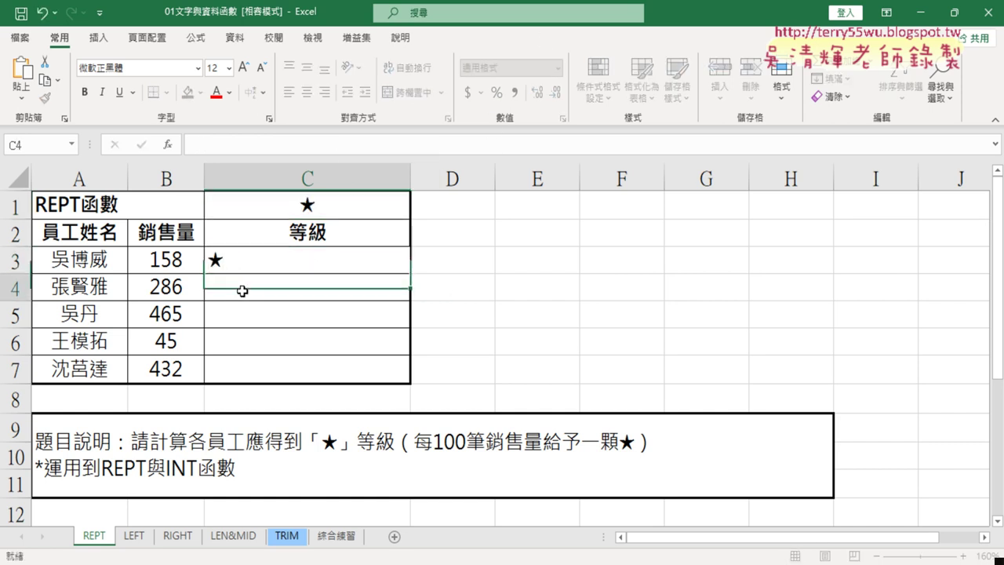
key("ctrl+v")
key("ctrl+v")
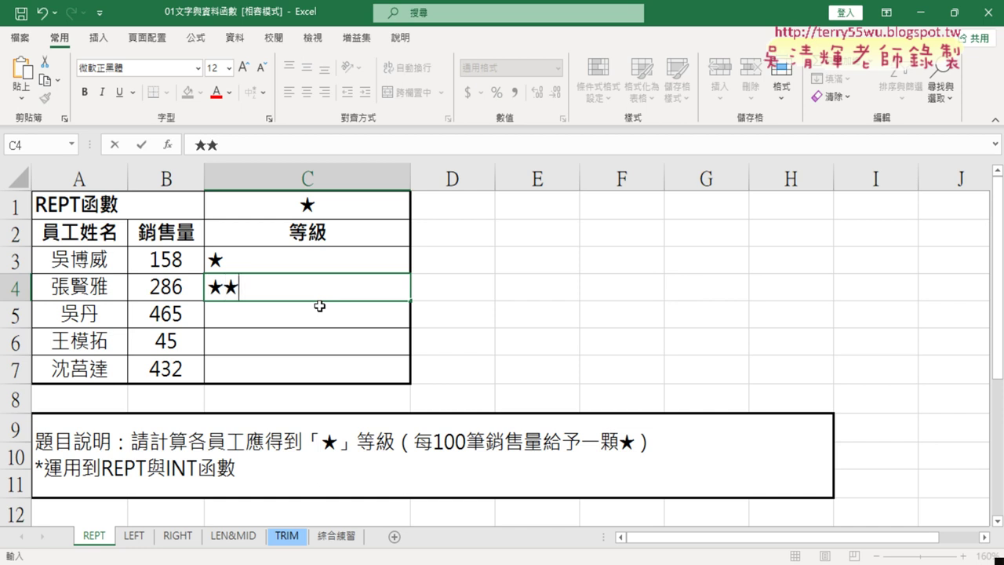
left_click(318, 316)
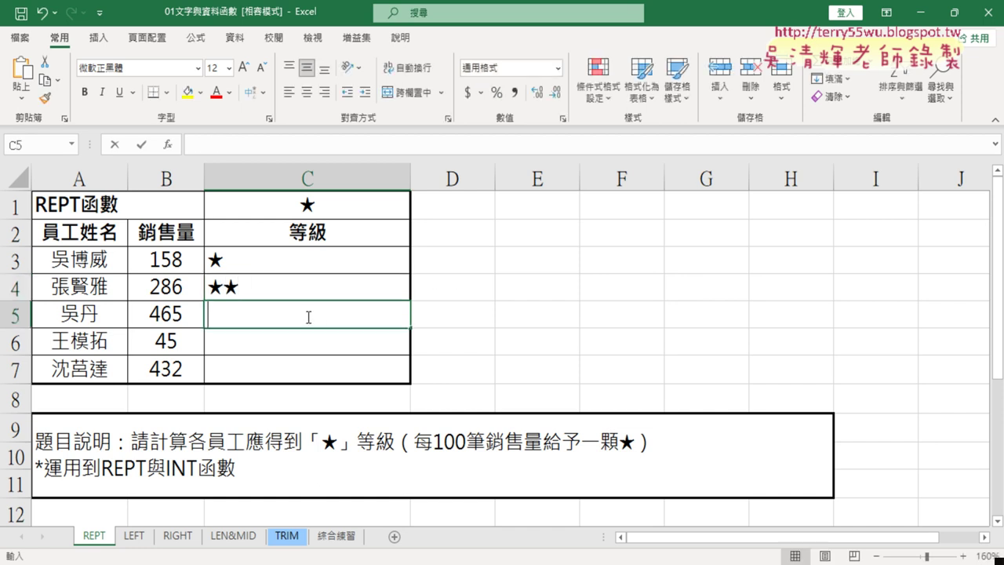
key("ctrl+v")
left_click(346, 333)
key("shift+Up")
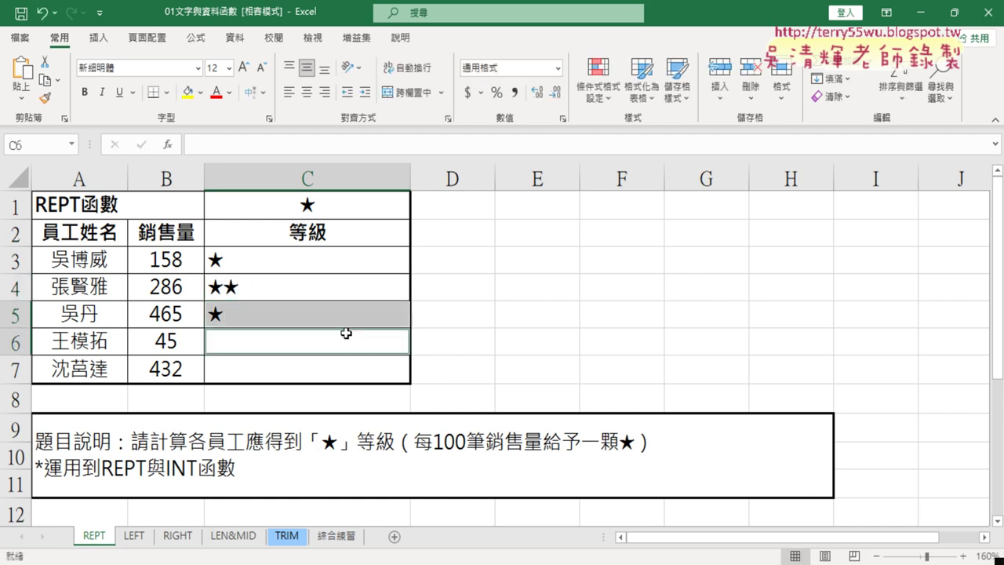
left_click(340, 317)
double_click(311, 316)
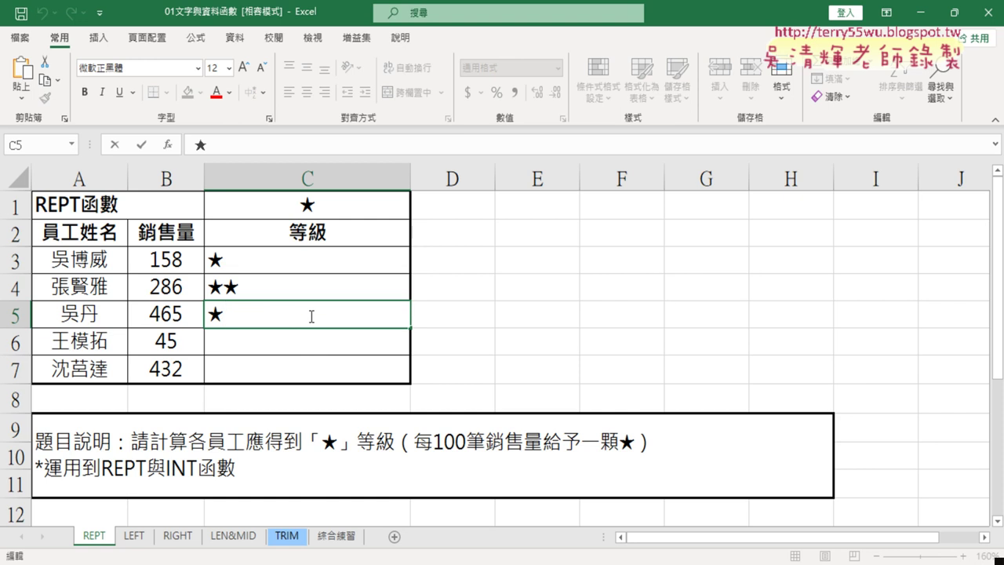
key("ctrl+v")
key("ctrl+v")
key("ctrl+v")
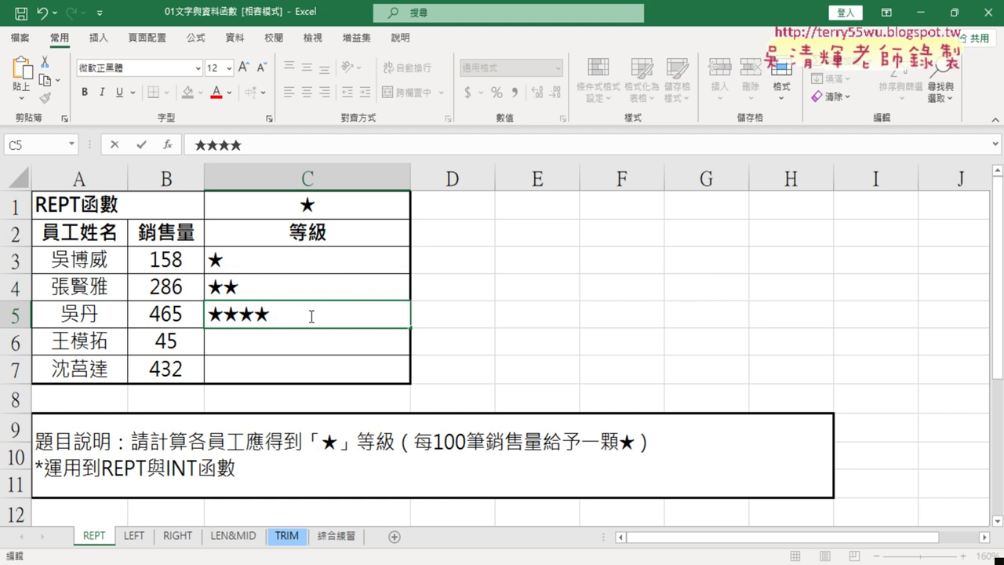
left_click(298, 261)
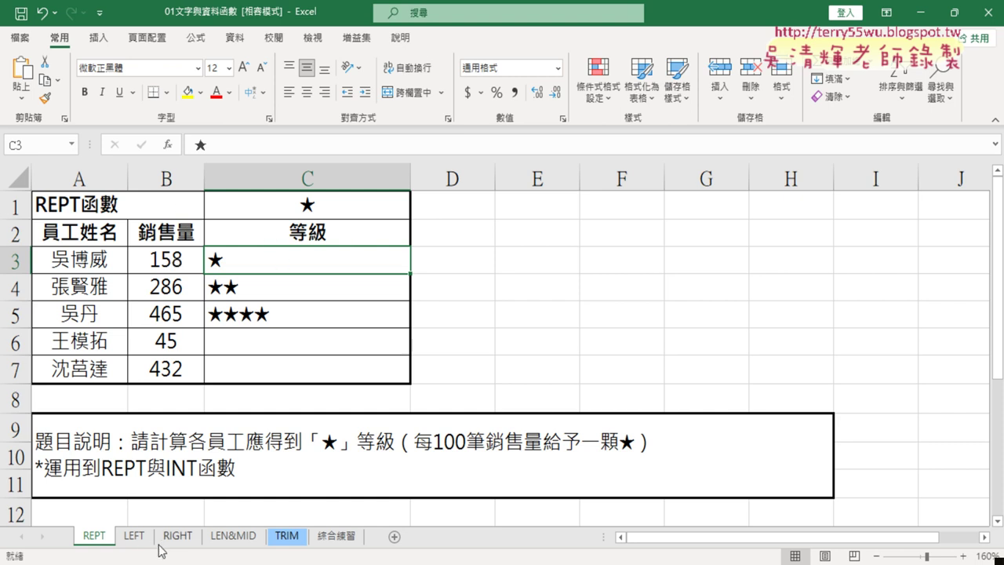
- Switch to the LEFT sheet and look over the 返回結果 string exercise
left_click(135, 536)
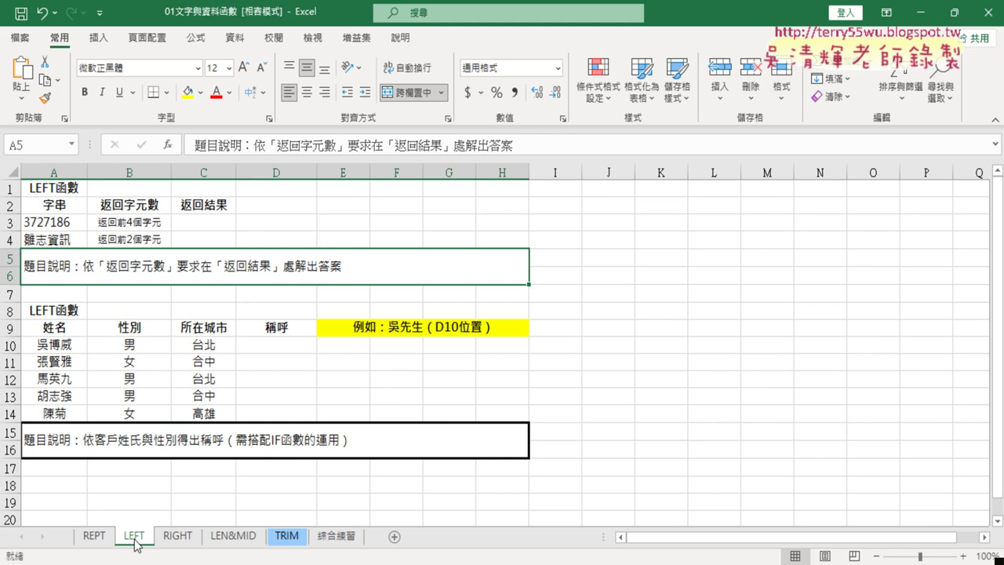
left_click(196, 222)
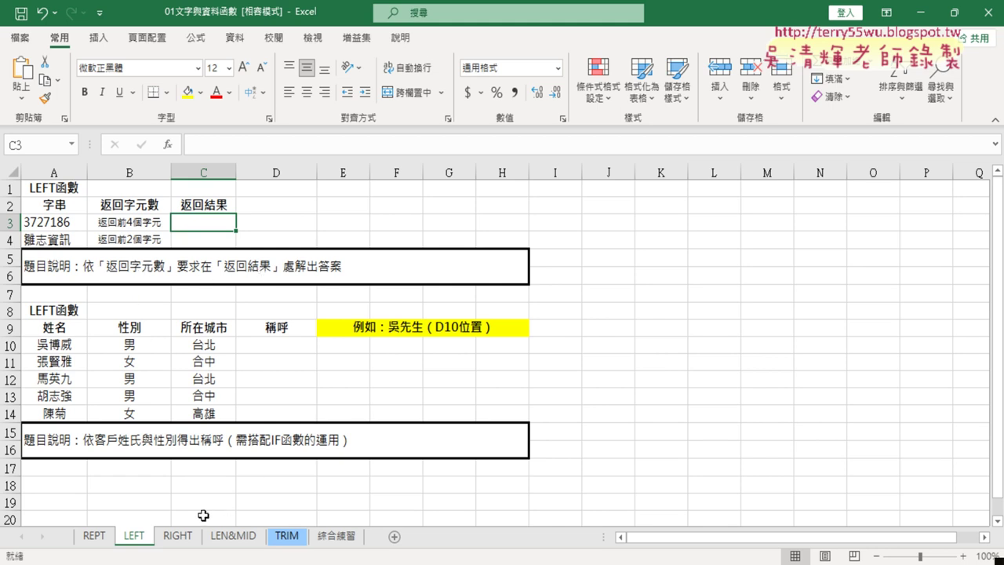
left_click(290, 344)
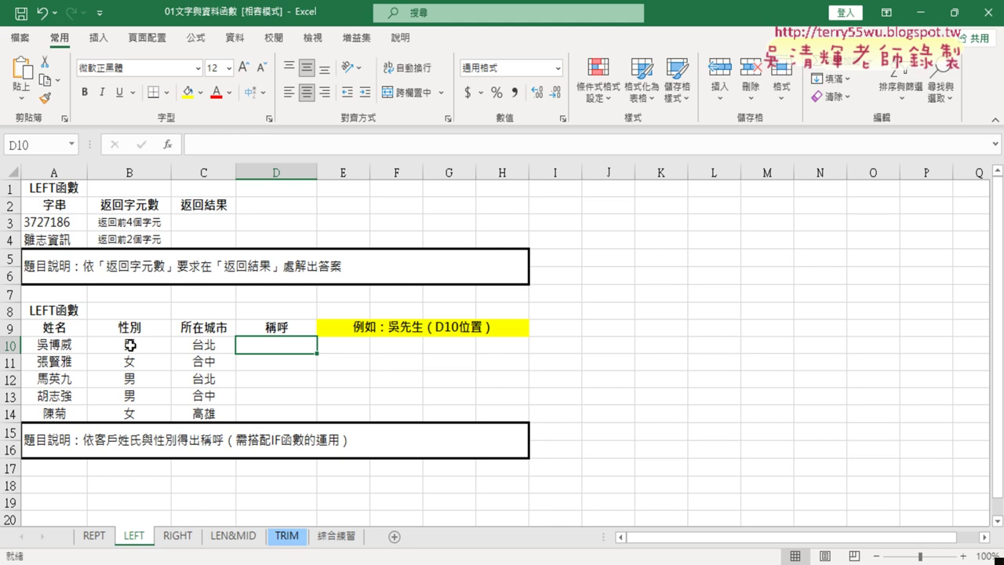
- Review each customer's name and gender against the empty 稱呼 cells D10–D14
left_click(46, 346)
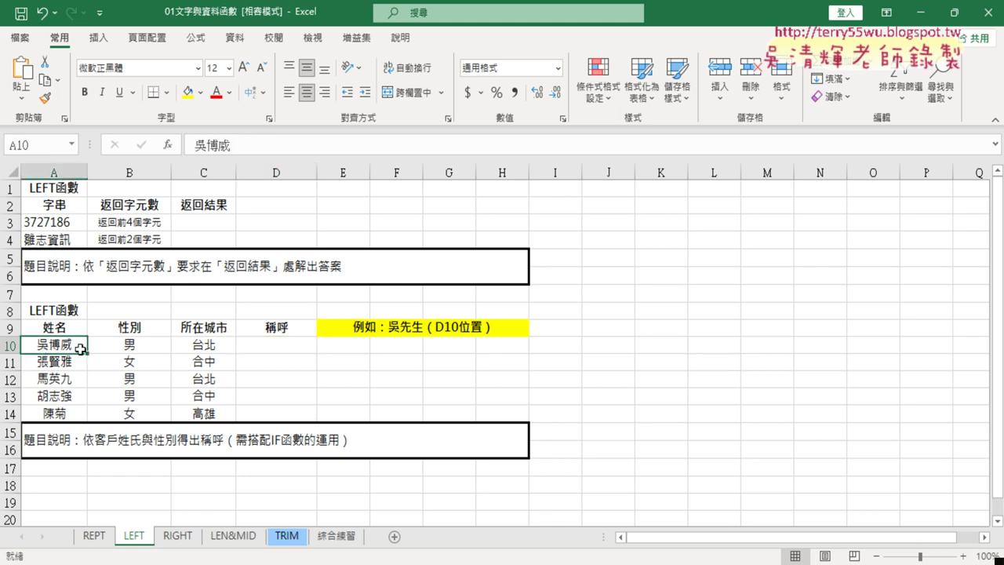
left_click(263, 353)
left_click(132, 346)
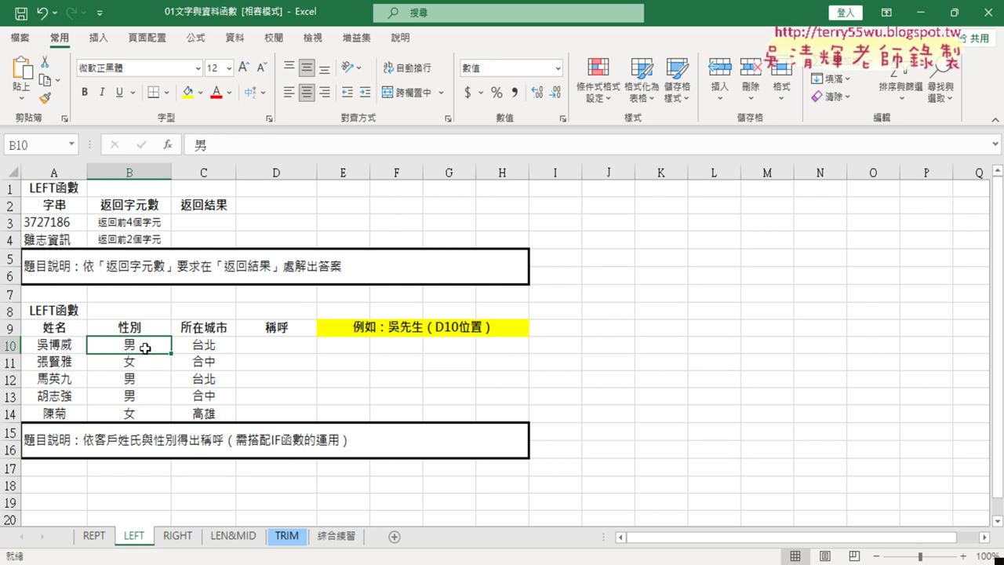
left_click(47, 365)
left_click(128, 368)
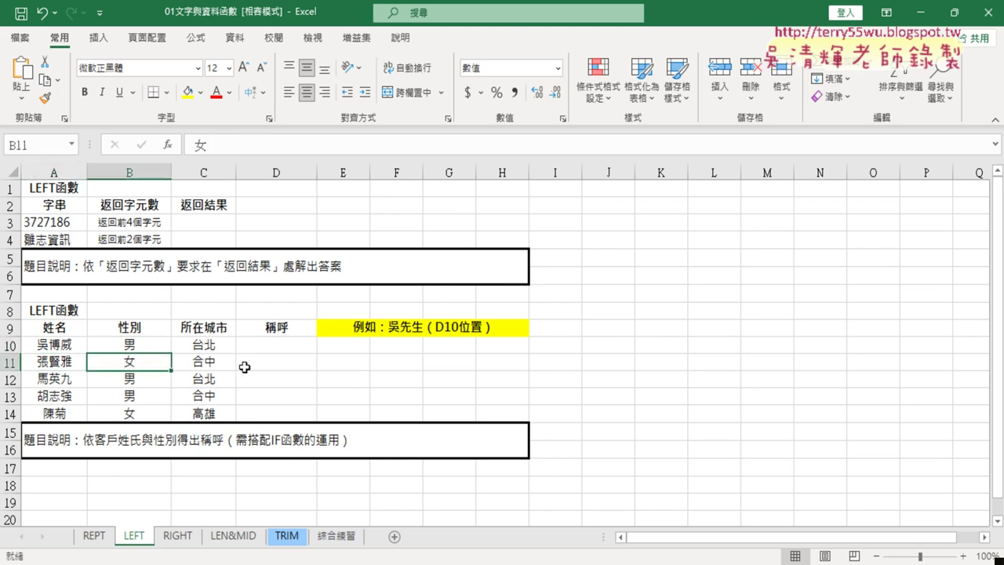
left_click(274, 366)
left_click(47, 380)
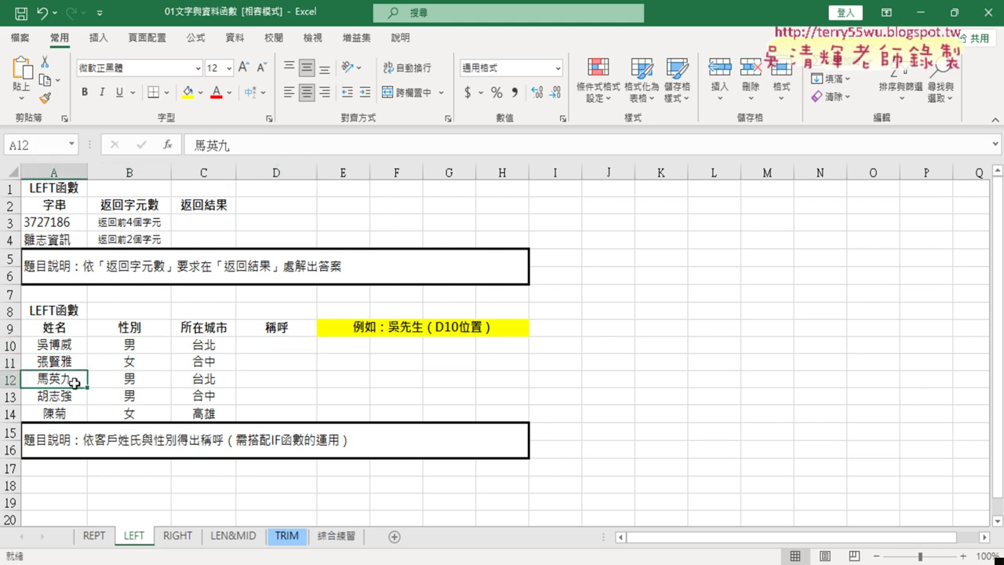
left_click(133, 383)
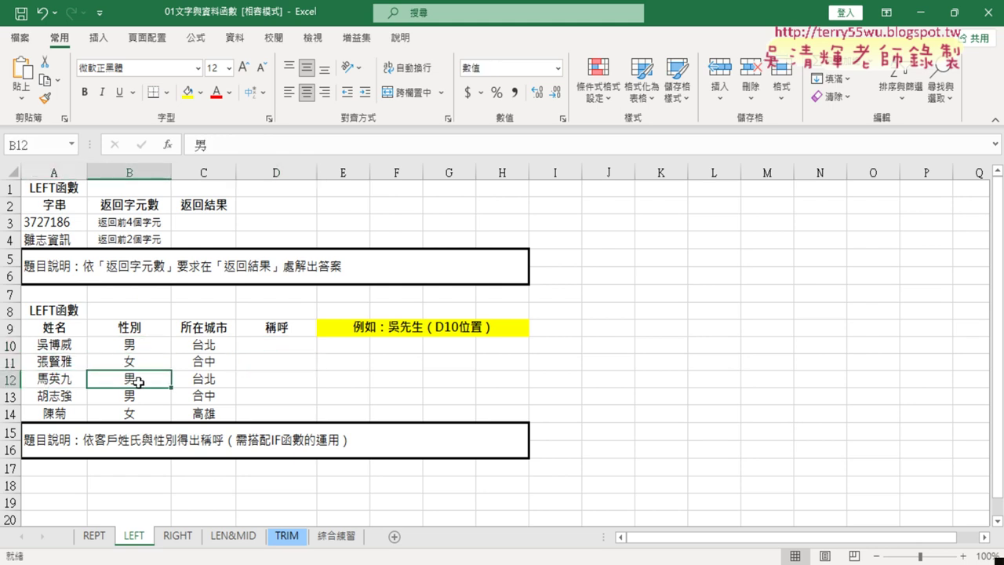
left_click(280, 383)
left_click(299, 400)
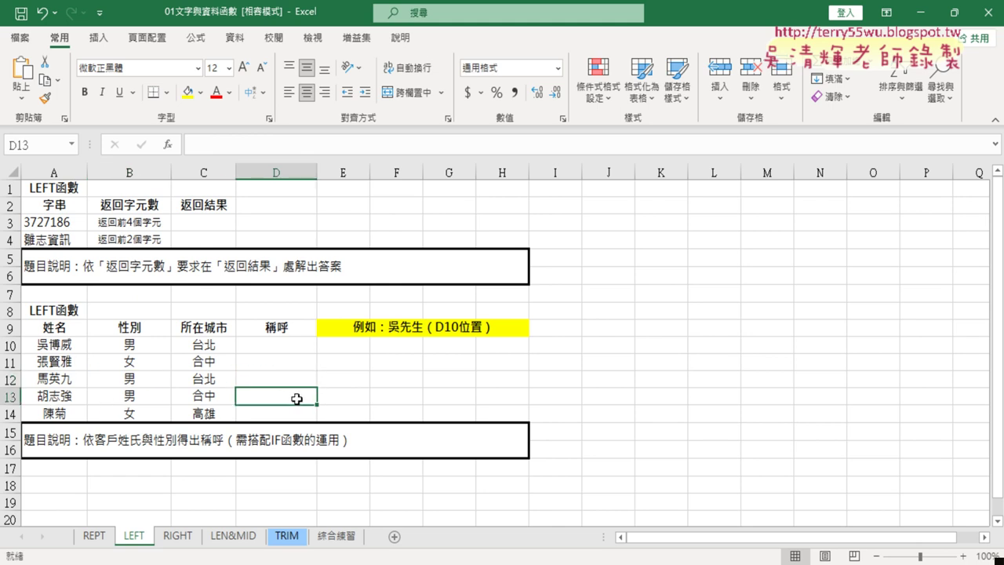
left_click(299, 414)
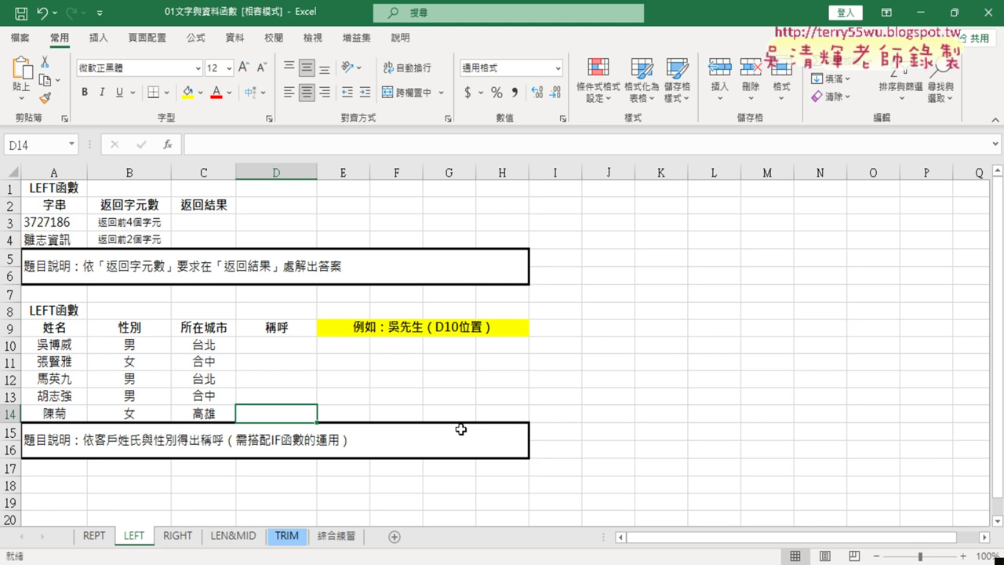
left_click(262, 449)
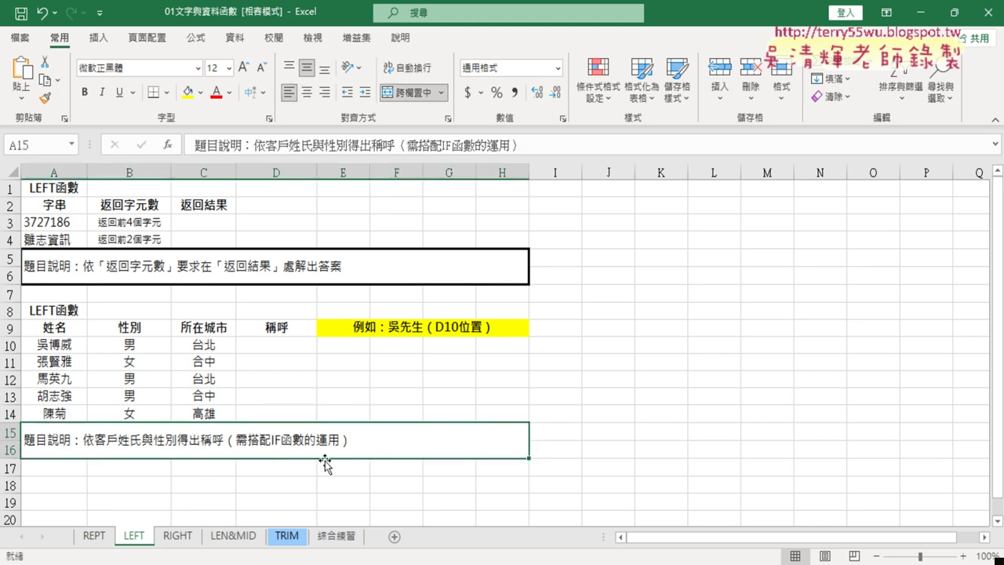
double_click(272, 440)
left_click_drag(271, 440, 304, 440)
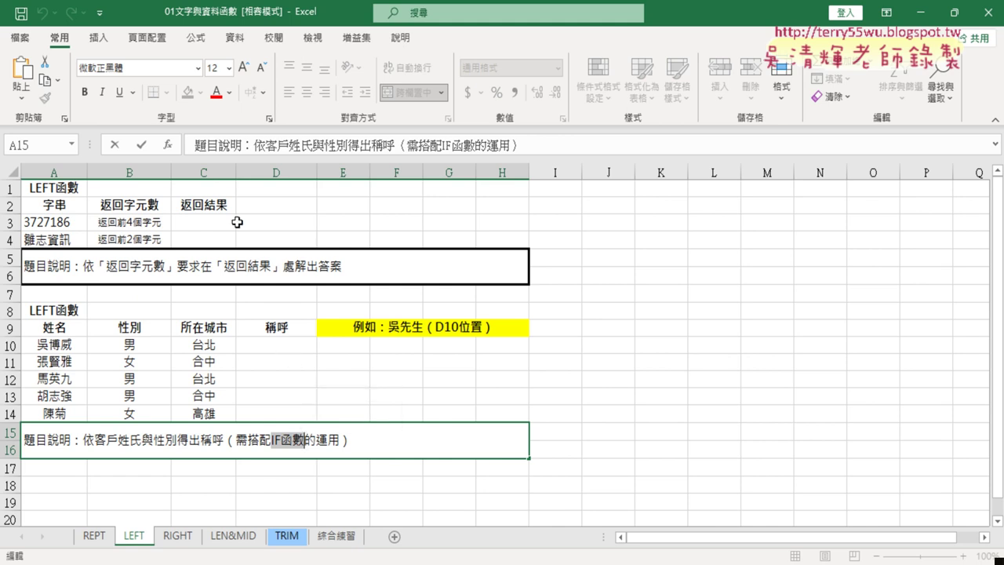
left_click(115, 147)
left_click(310, 348)
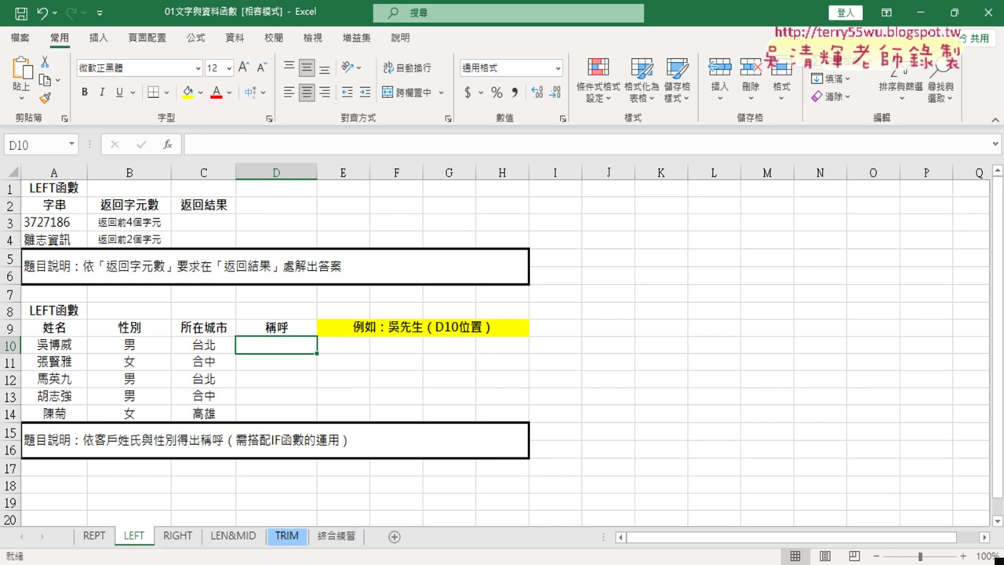
mouse_move(517, 563)
left_click(479, 547)
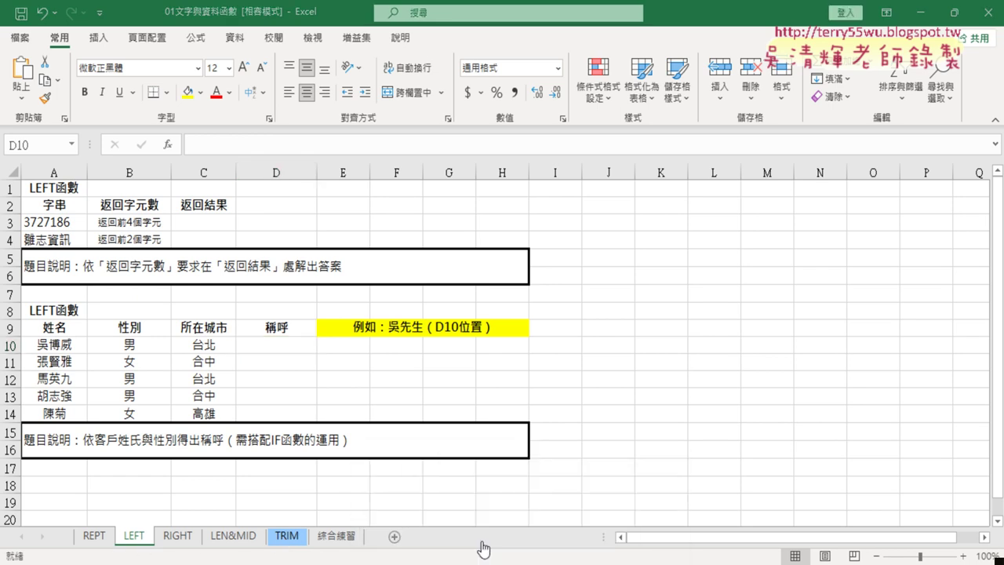
- In Drive, open the 01_文字與資料函數程式碼 doc from _雲端白板畫面 > 01_文字與資料函數
left_click(92, 22)
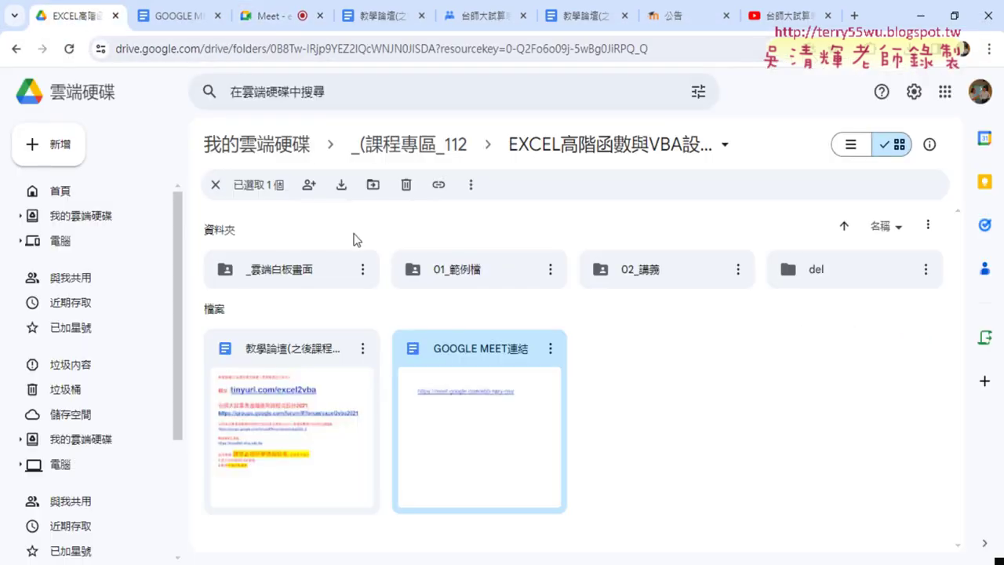
double_click(288, 272)
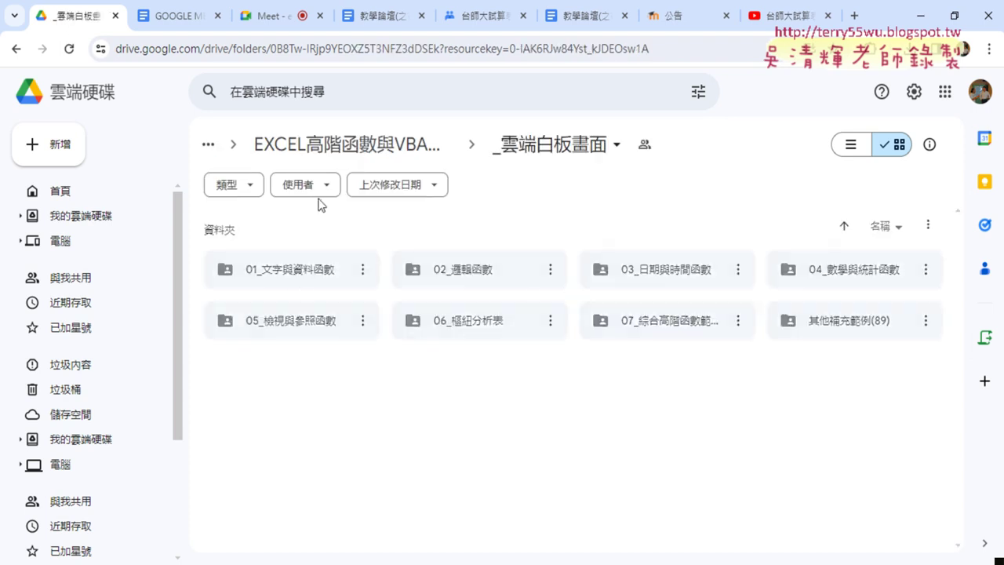
left_click(357, 146)
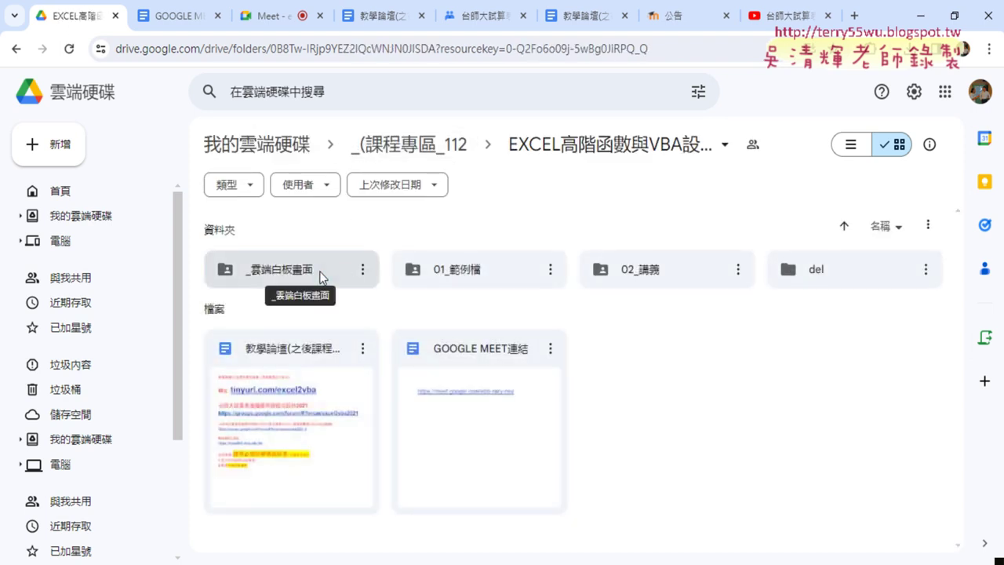
double_click(318, 275)
double_click(303, 269)
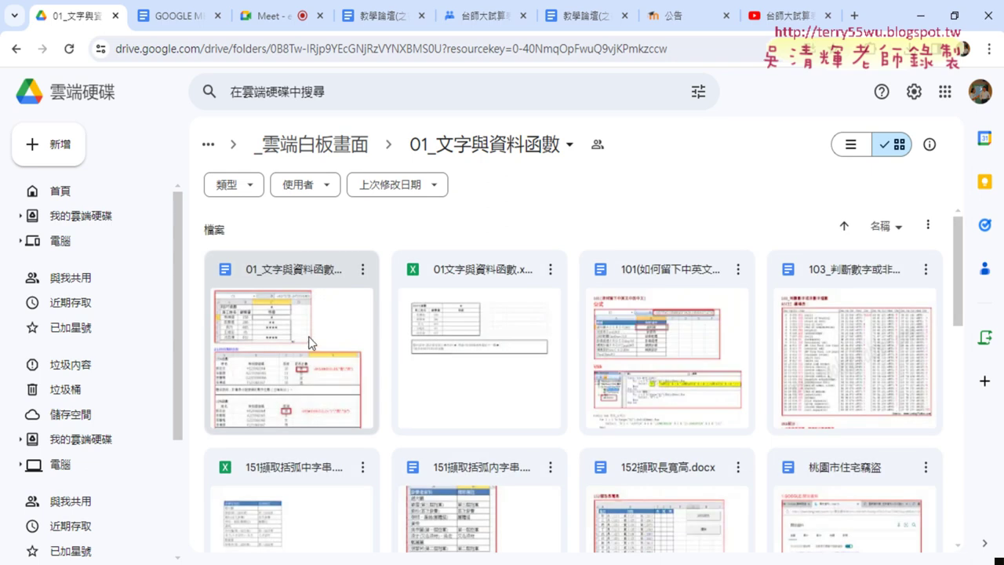
double_click(309, 340)
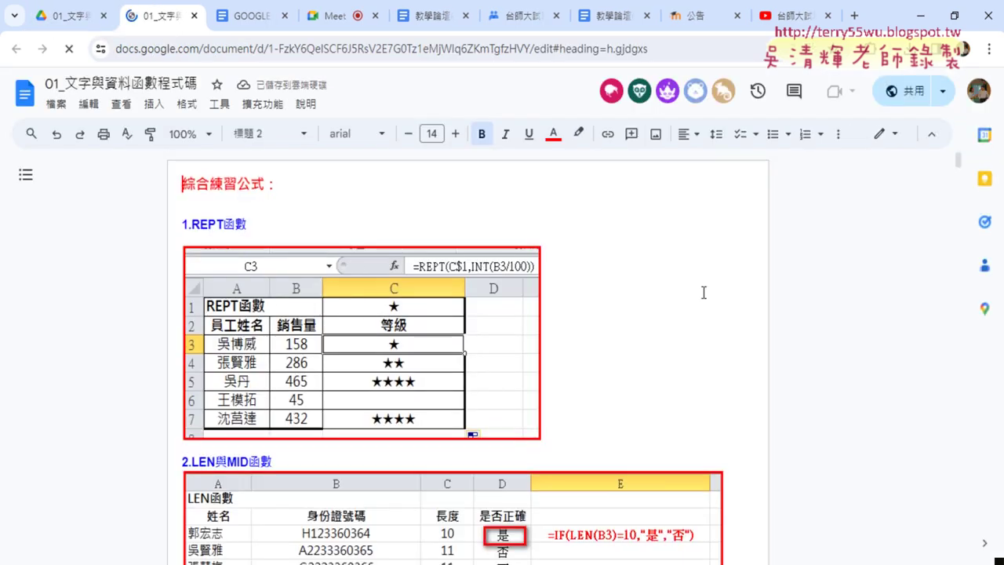
- Scroll past the LEN/MID, LEFT, TRIM and ASCII sections and select the 方法2 TEXT formula line
scroll(704, 290, "down", 3)
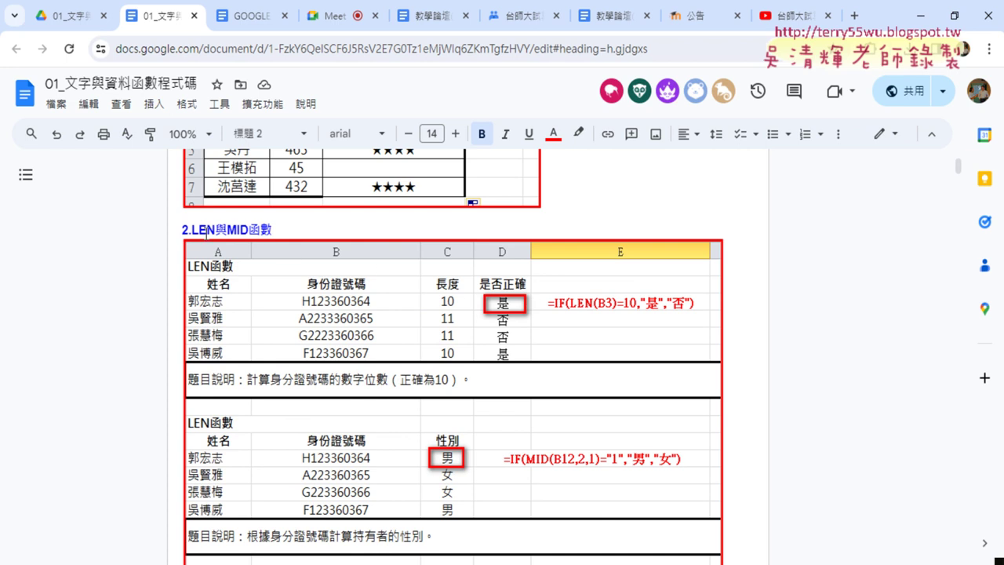
scroll(392, 301, "down", 1)
scroll(320, 267, "down", 2)
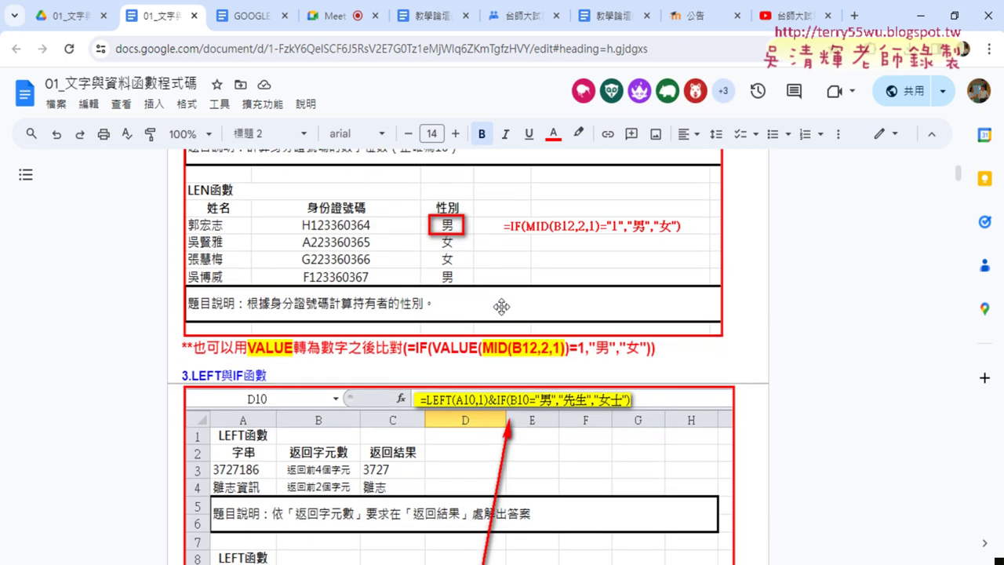
scroll(320, 266, "down", 2)
scroll(306, 274, "down", 4)
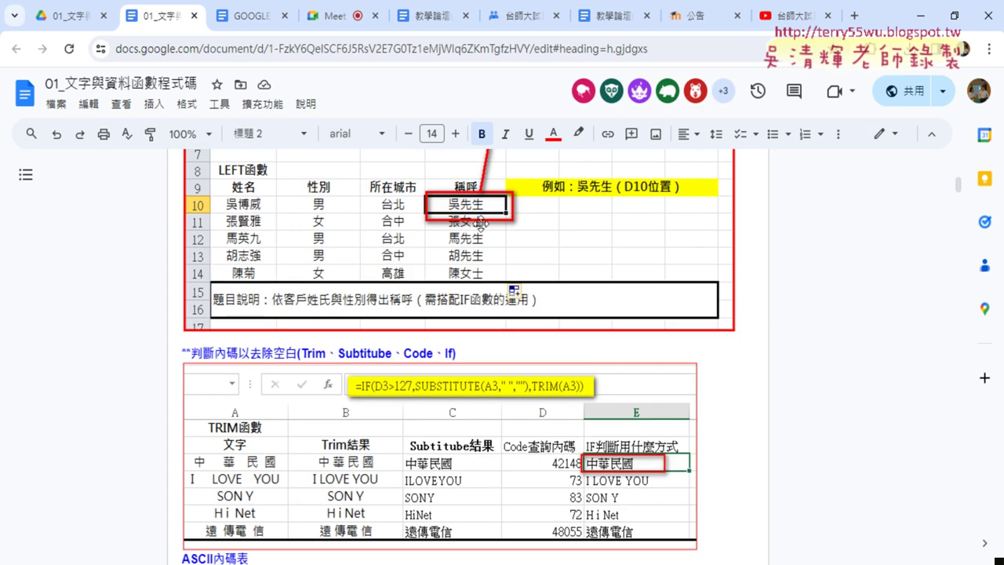
scroll(510, 247, "up", 3)
scroll(508, 309, "down", 3)
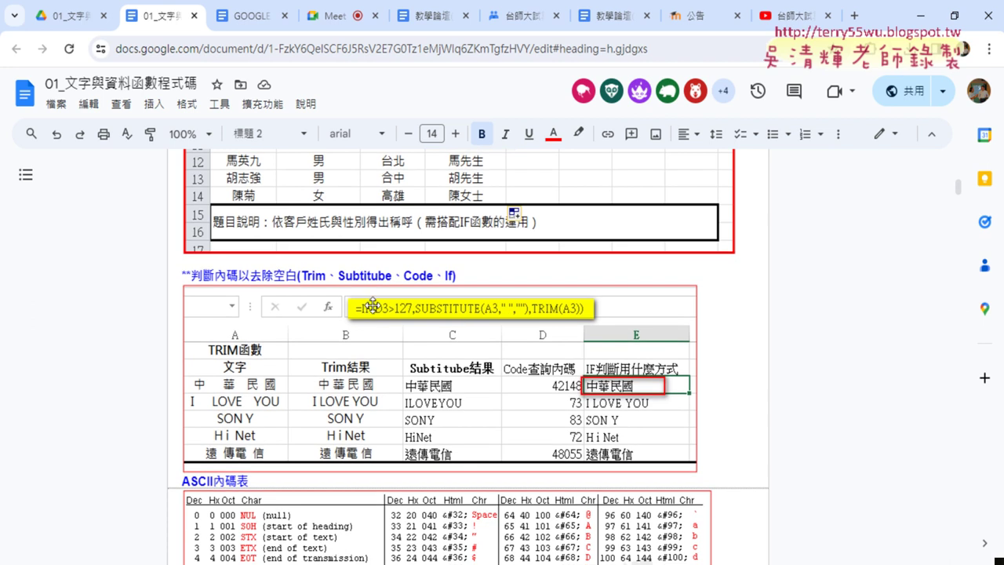
scroll(420, 310, "up", 2)
scroll(420, 310, "up", 2)
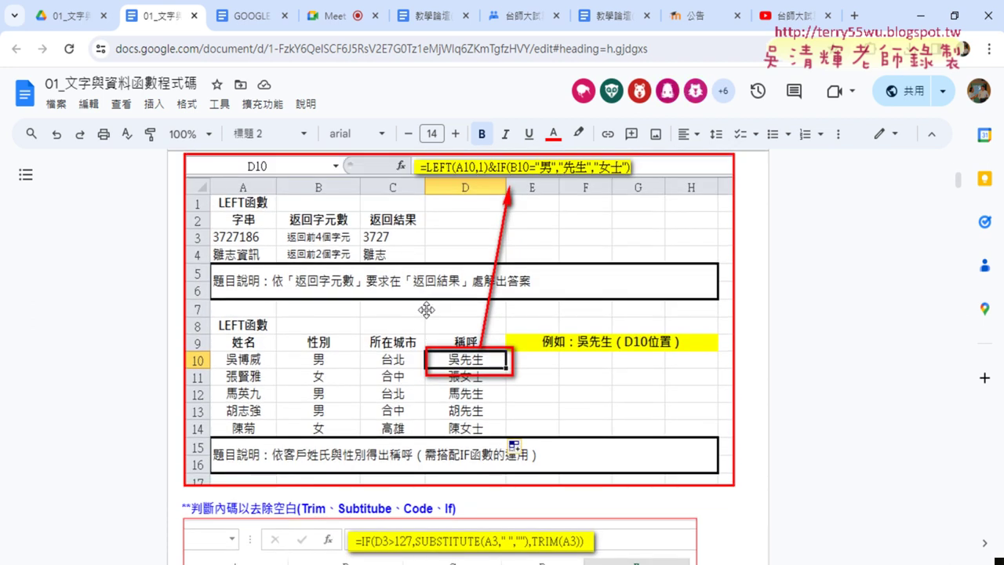
scroll(429, 309, "down", 4)
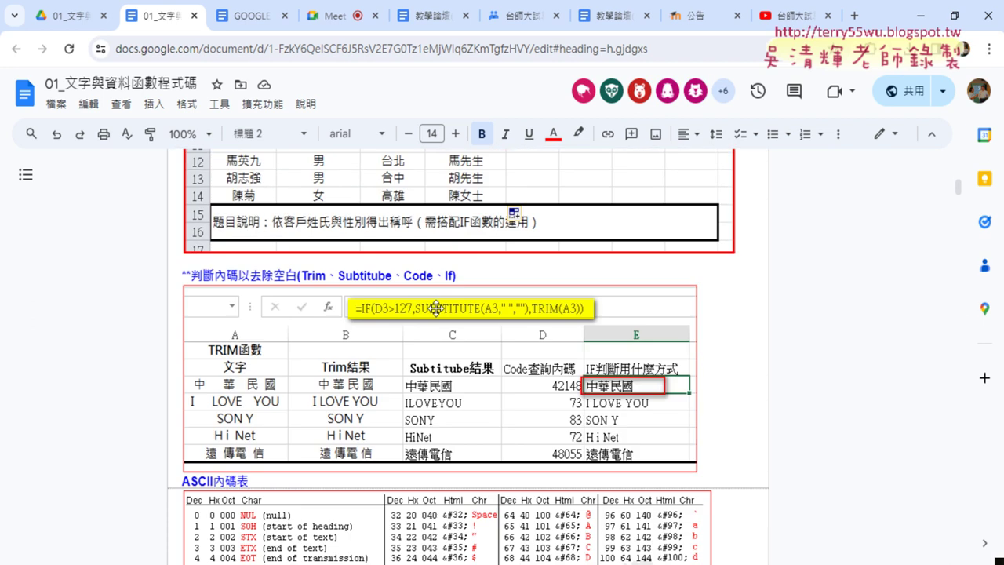
scroll(433, 309, "down", 2)
scroll(428, 302, "up", 2)
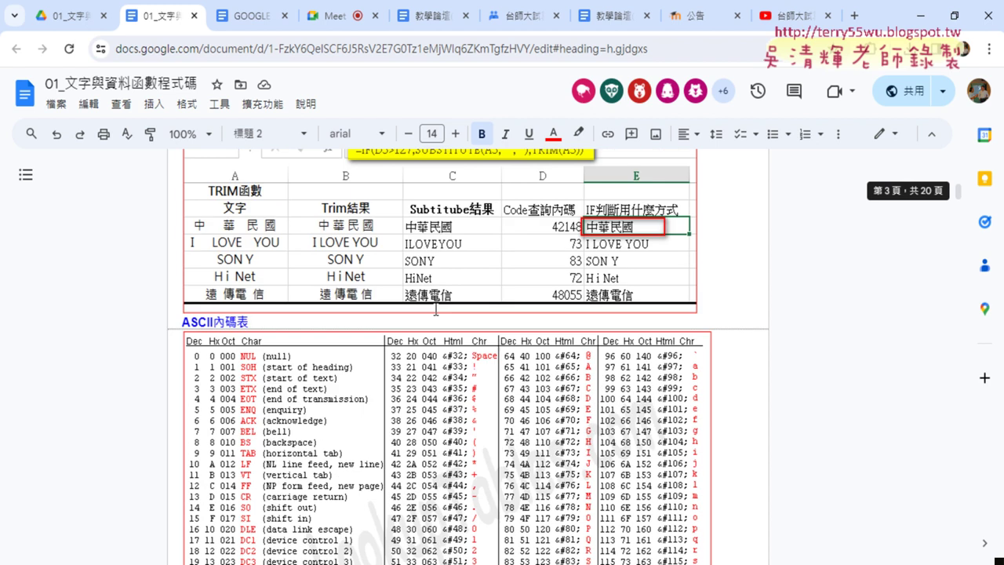
scroll(547, 301, "down", 3)
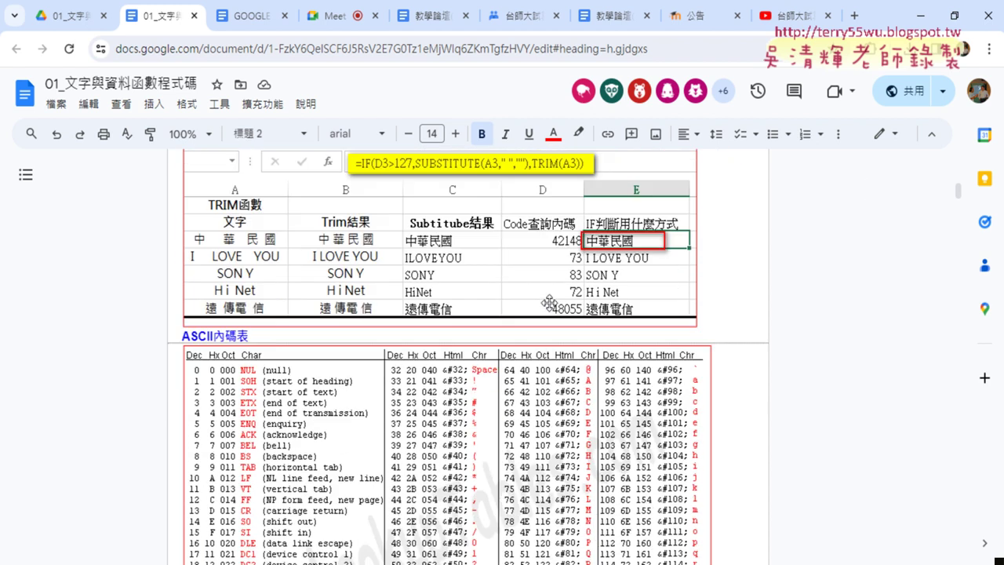
scroll(547, 302, "down", 5)
scroll(547, 302, "down", 2)
scroll(548, 298, "down", 2)
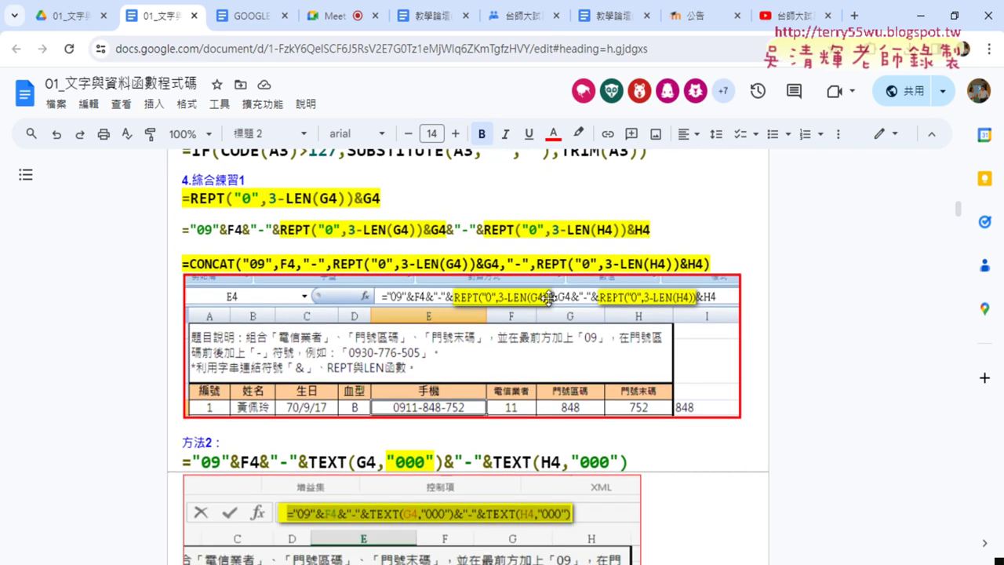
scroll(547, 297, "down", 1)
scroll(547, 298, "down", 2)
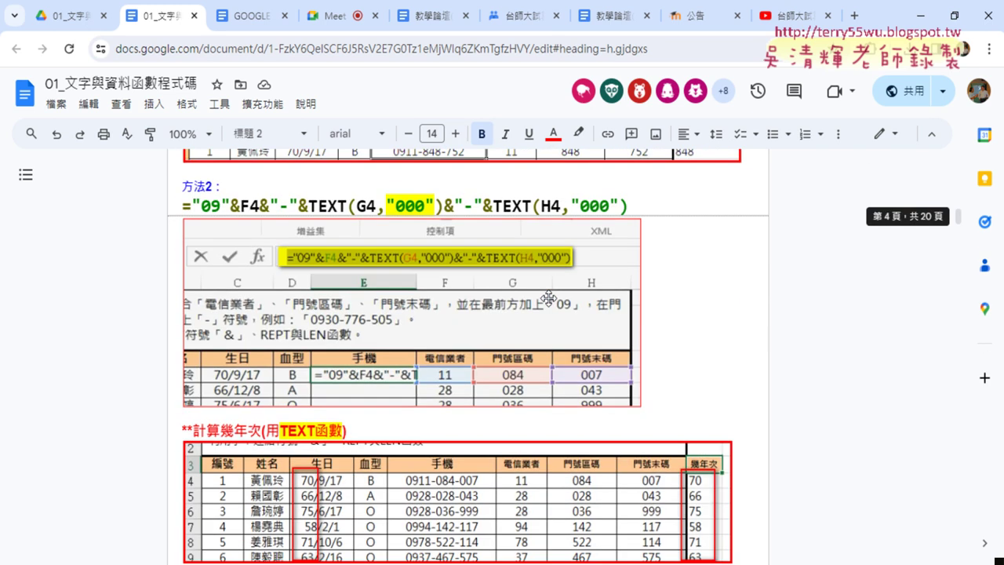
scroll(547, 298, "up", 1)
left_click_drag(631, 283, 184, 282)
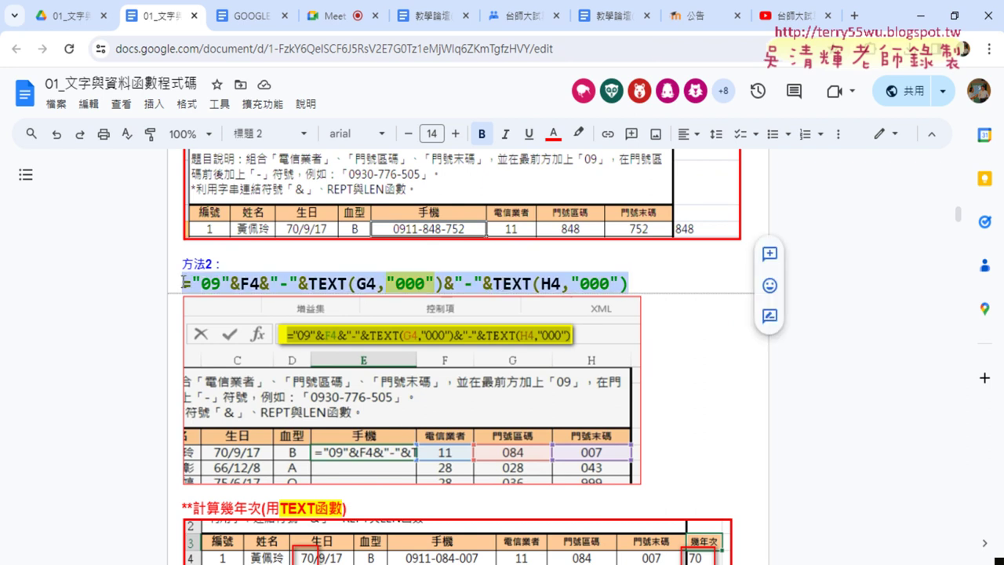
- Select the REPT concatenation formula line in the reference, then return to the Excel LEFT sheet
scroll(184, 283, "up", 3)
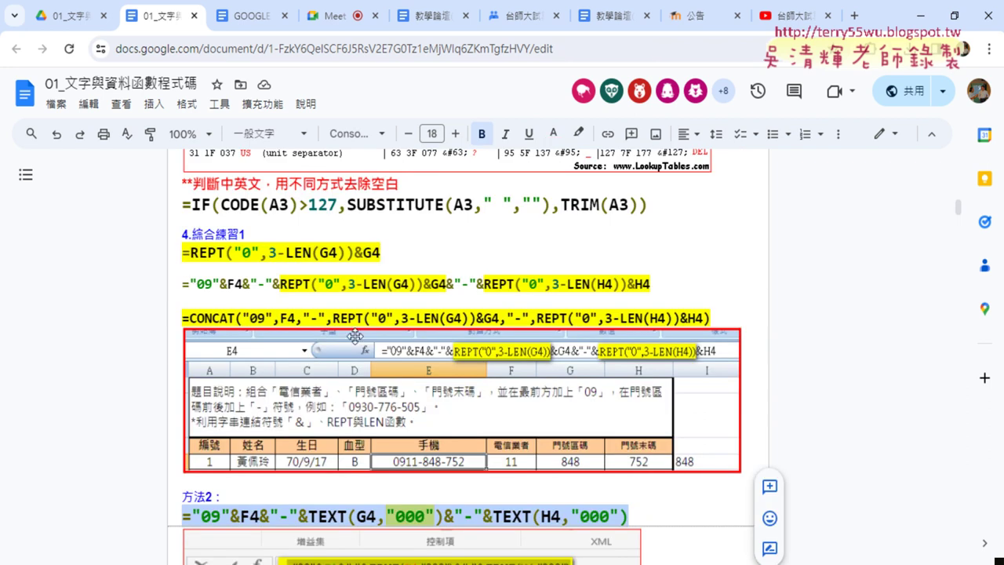
left_click(545, 284)
left_click_drag(675, 284, 182, 285)
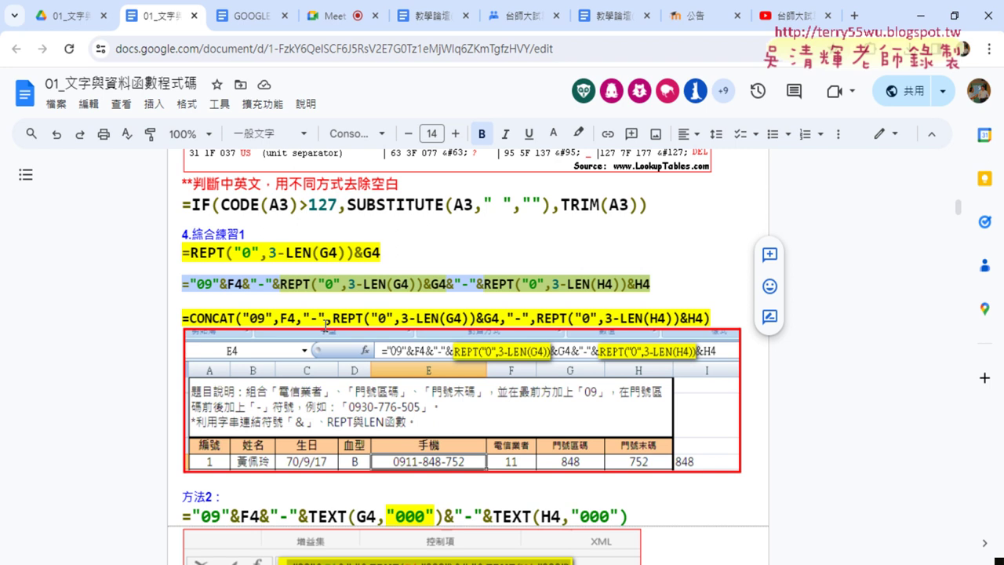
key("alt+Tab")
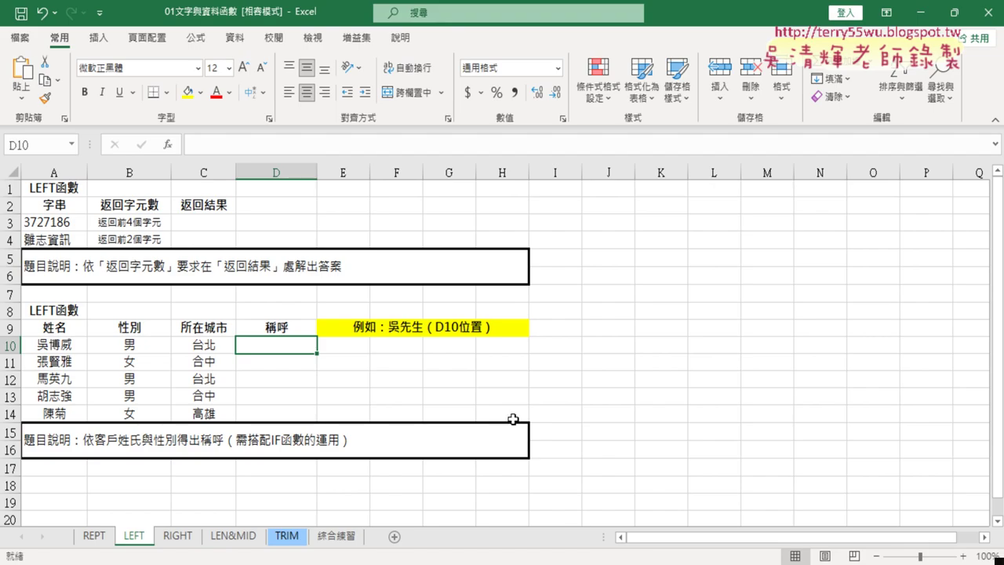
- Select the first phone number in E4 on 綜合練習, then the REPT star ratings C3:C7
left_click(335, 535)
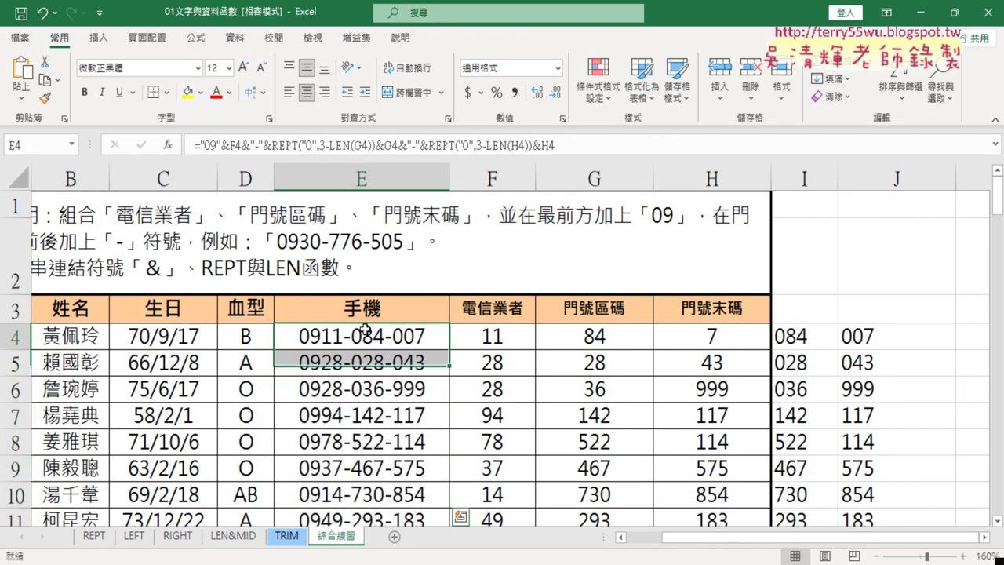
left_click(365, 329)
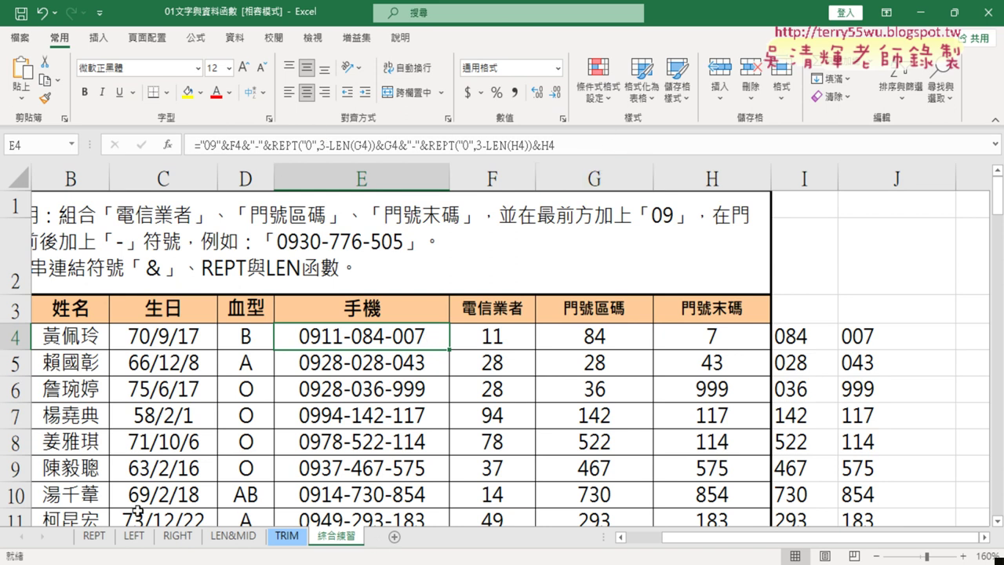
left_click(94, 536)
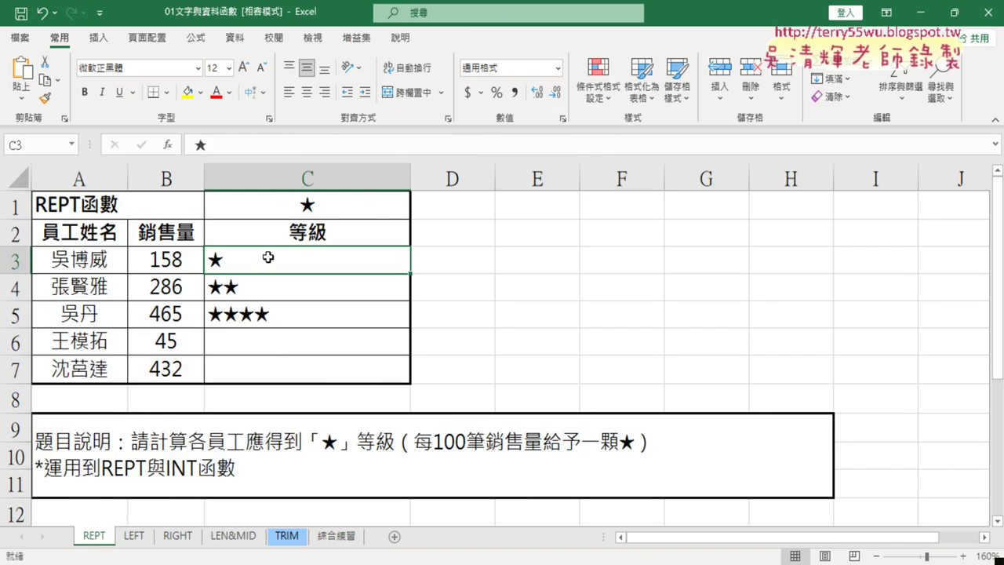
left_click_drag(268, 258, 259, 379)
- Step through the LEFT, RIGHT and LEN&MID sheets, ending on the TRIM sheet
left_click(140, 538)
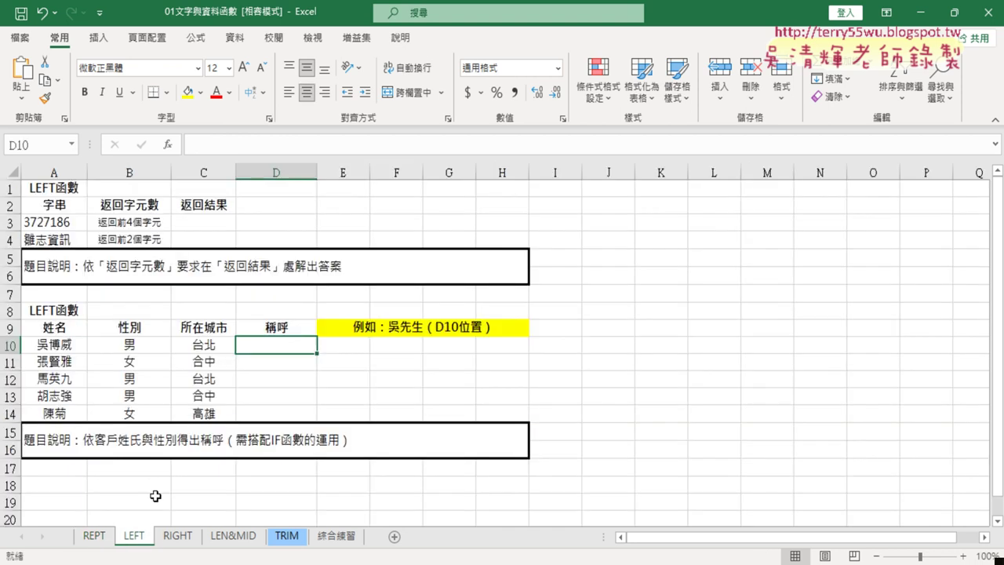
left_click(191, 540)
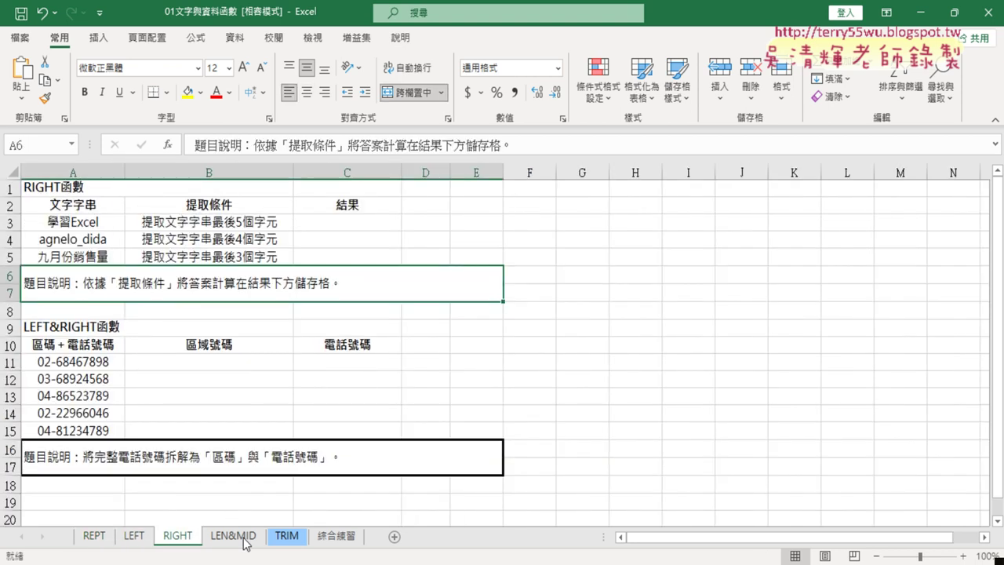
left_click(236, 538)
left_click(292, 540)
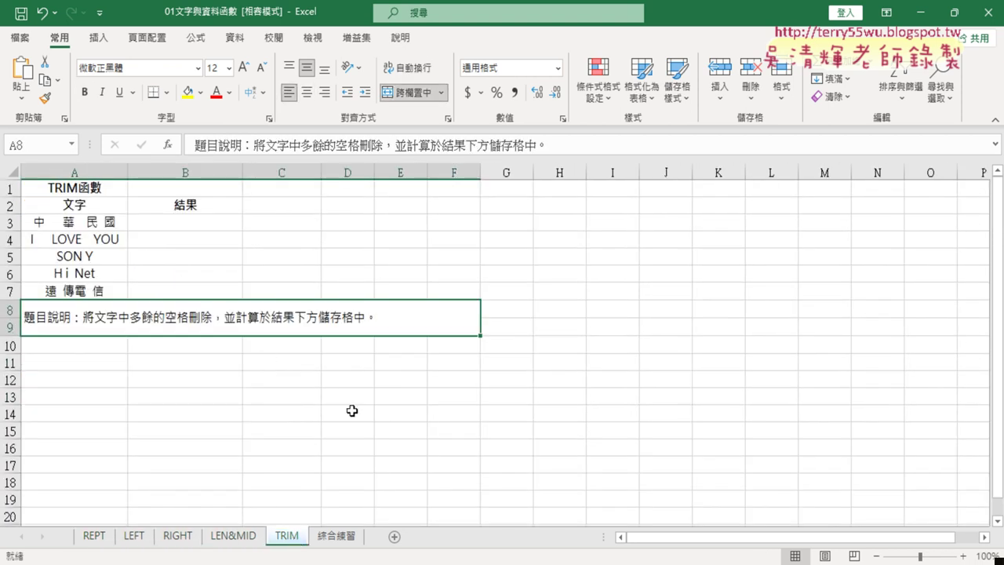